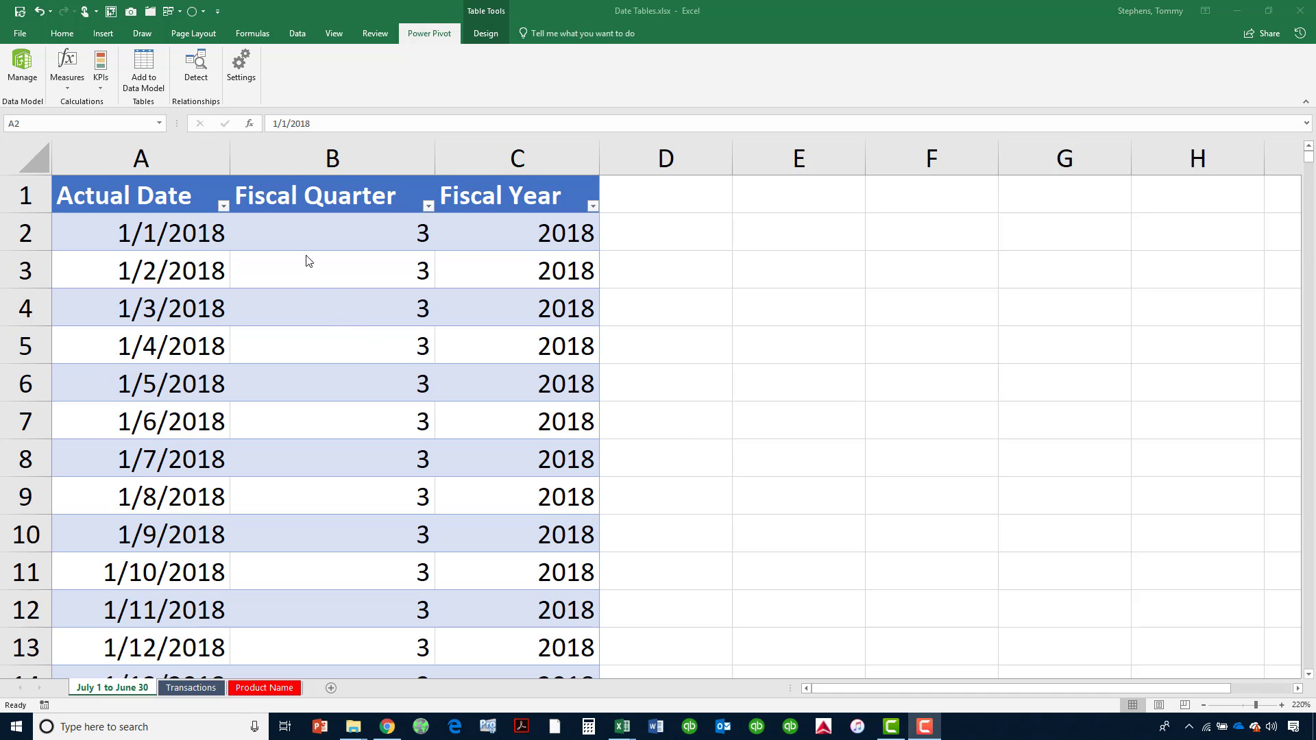
Examine the Actual Date, Fiscal Quarter and Fiscal Year columns, including their row 2 contents and the full extent of the date list.
left_click(193, 148)
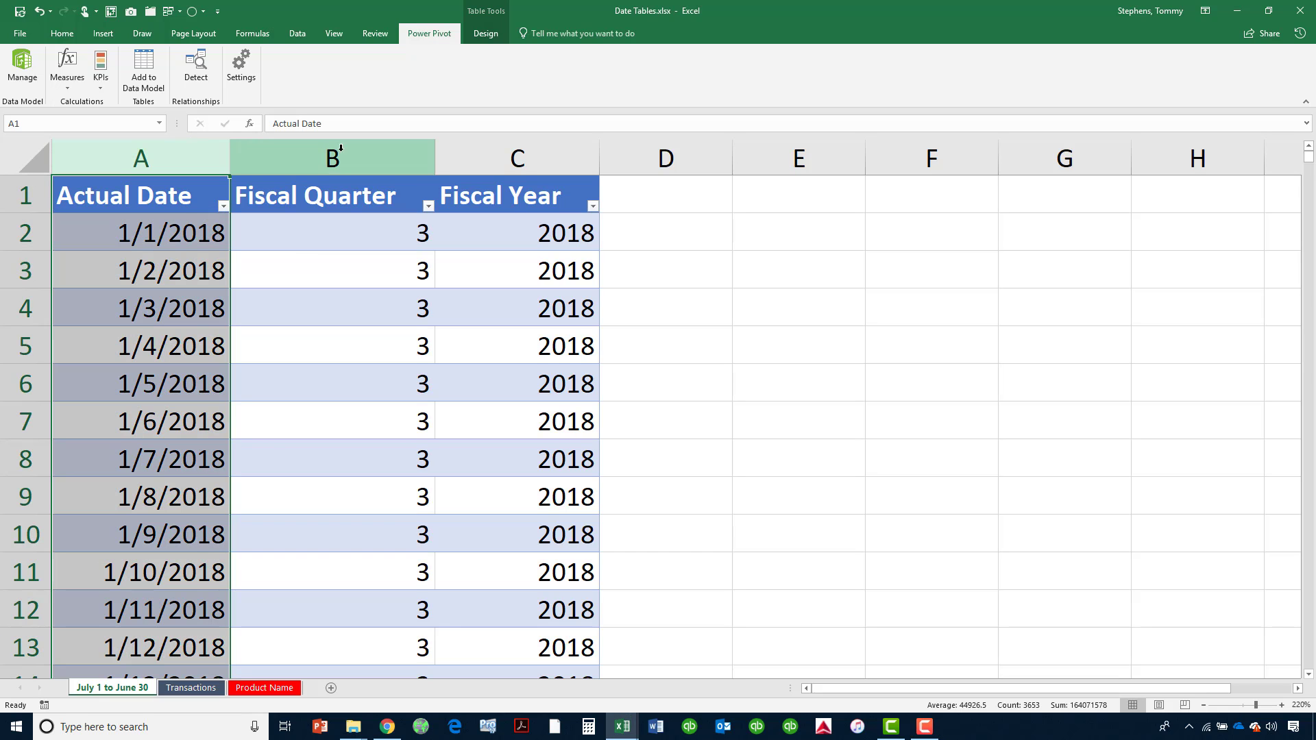
left_click(367, 152)
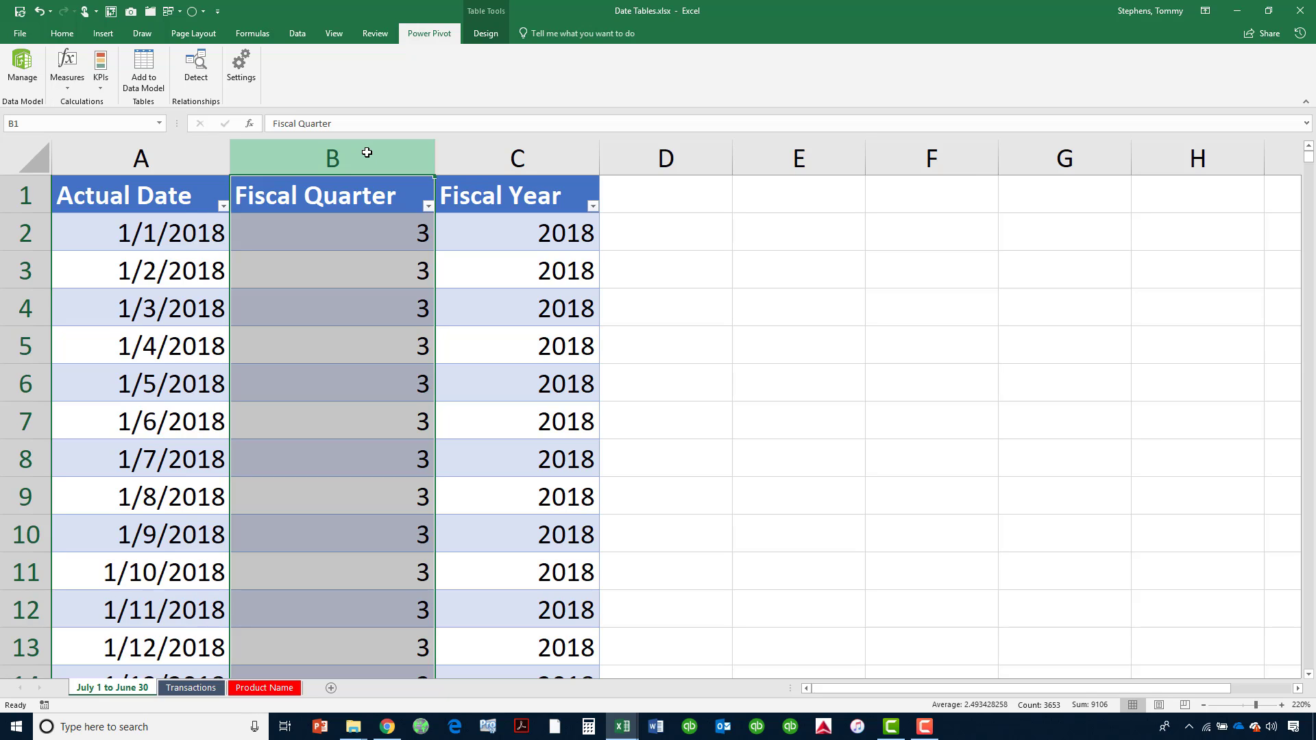
left_click(198, 222)
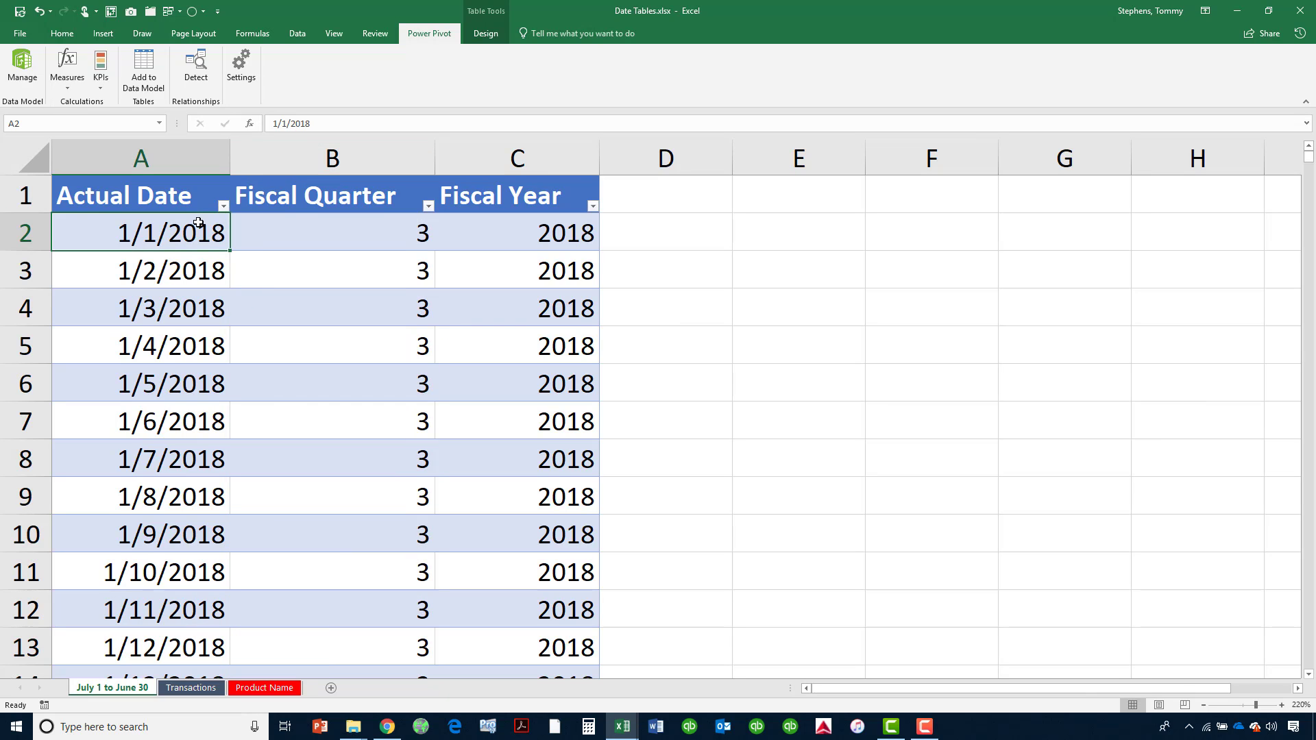
left_click(291, 228)
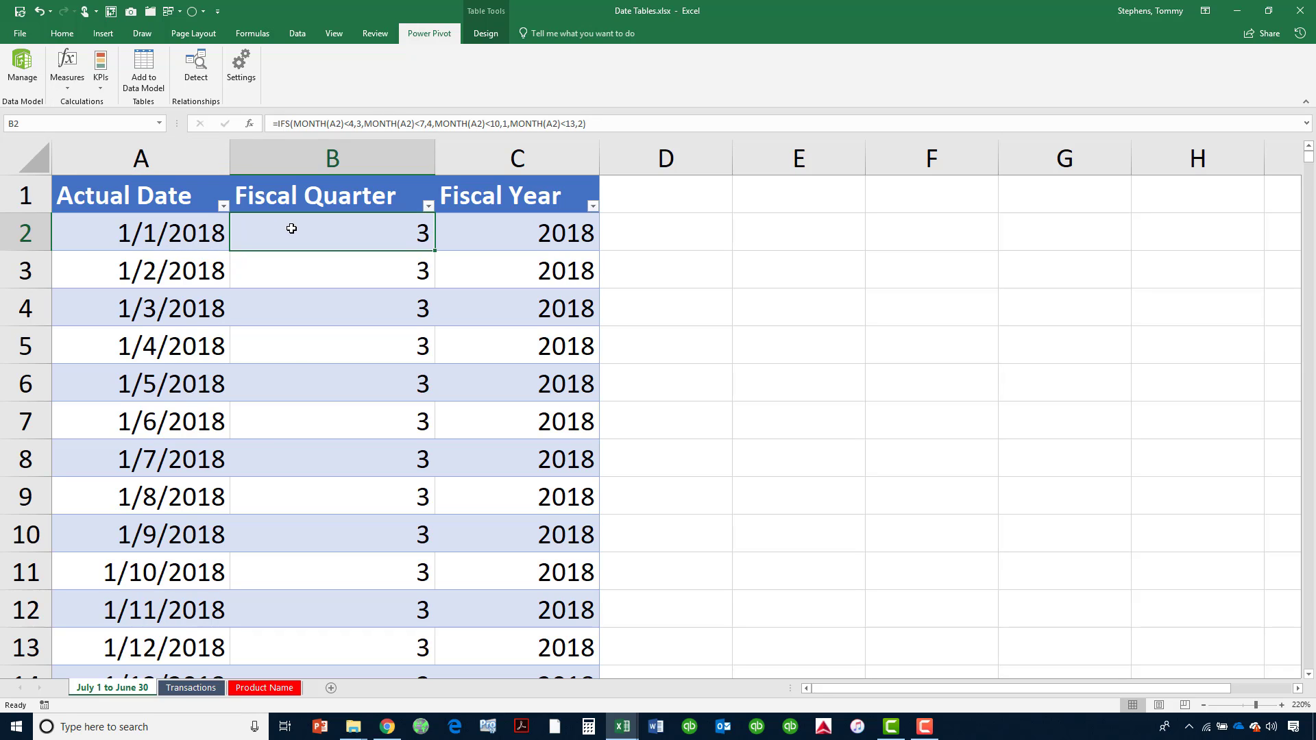
left_click(477, 239)
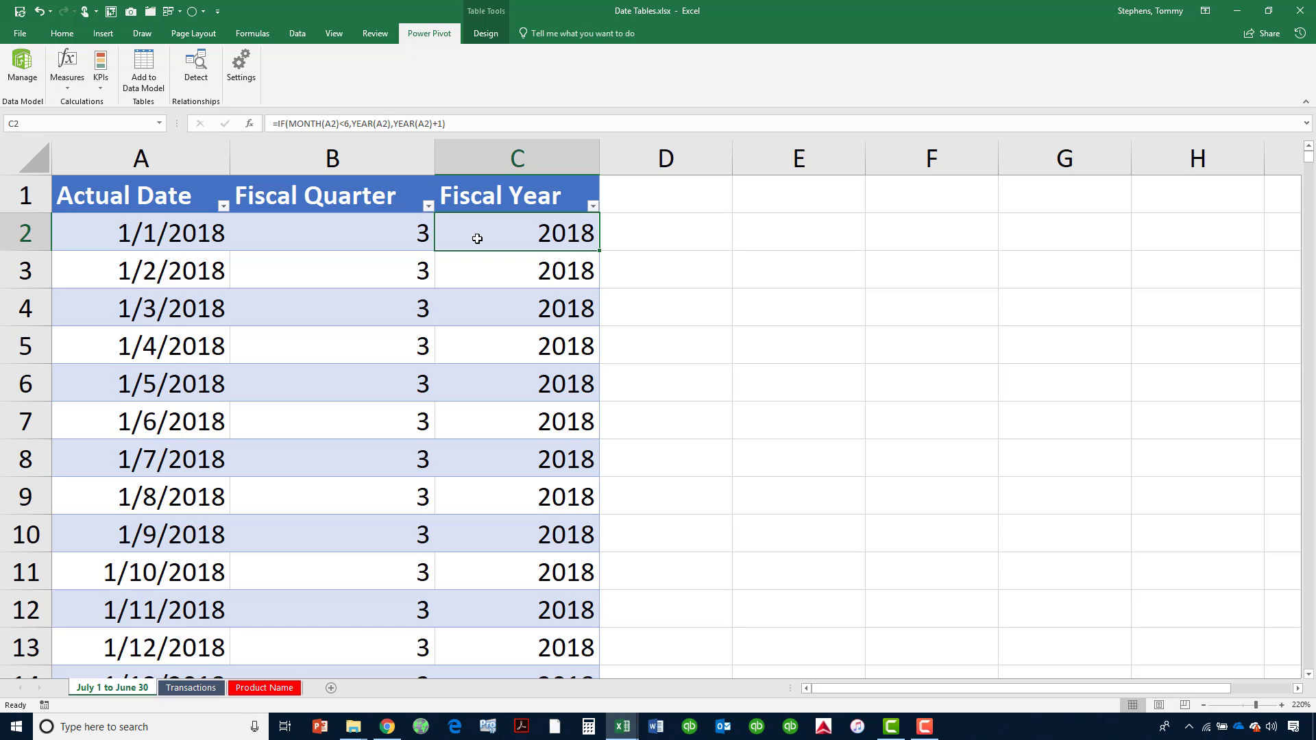
left_click(161, 281)
key("ctrl+Down")
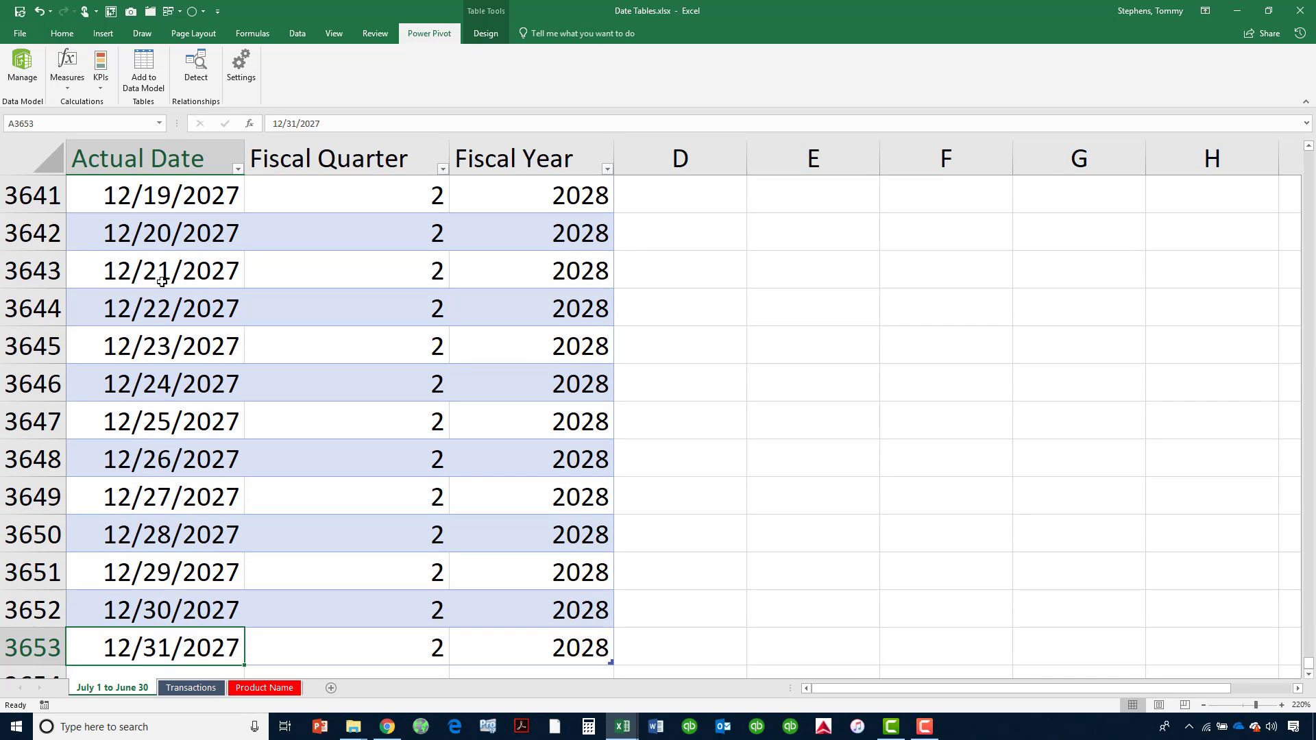
key("ctrl+Up")
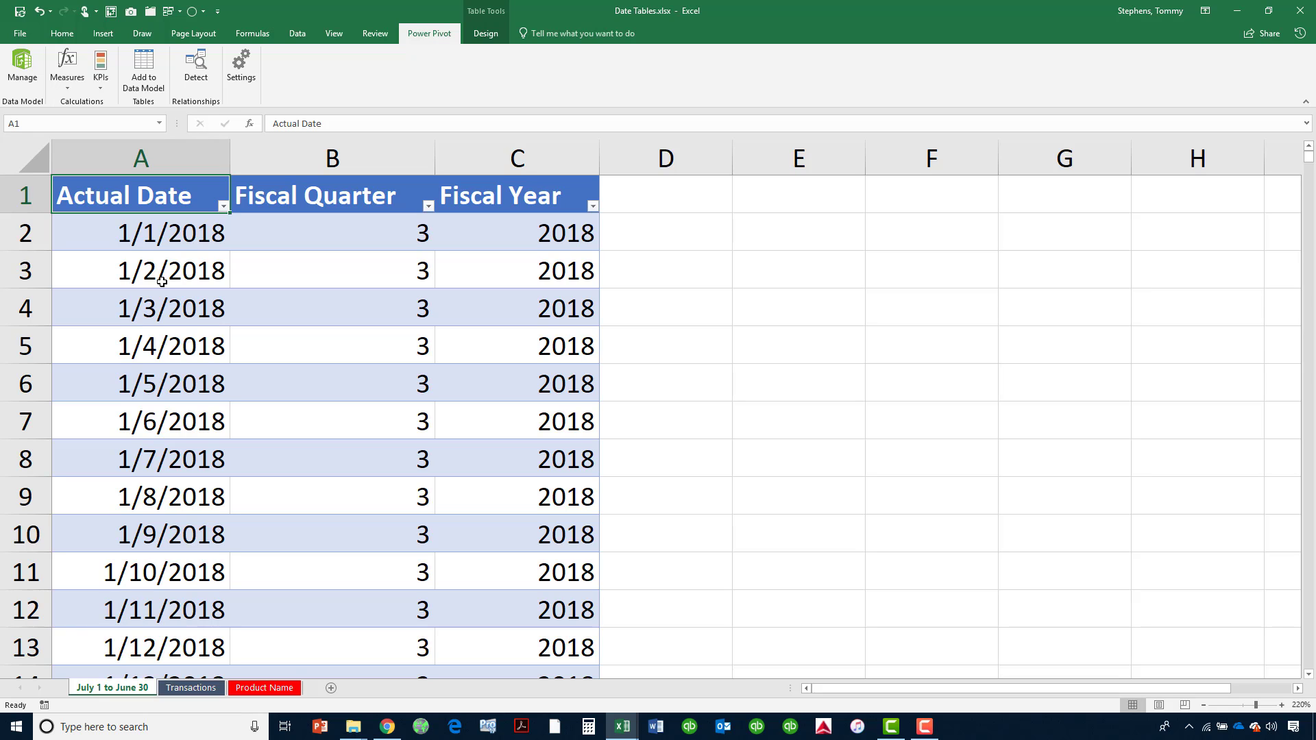
Compare the two fiscal columns with the Actual Date column and inspect the first two consecutive dates, A2:A3.
left_click_drag(397, 141, 484, 150)
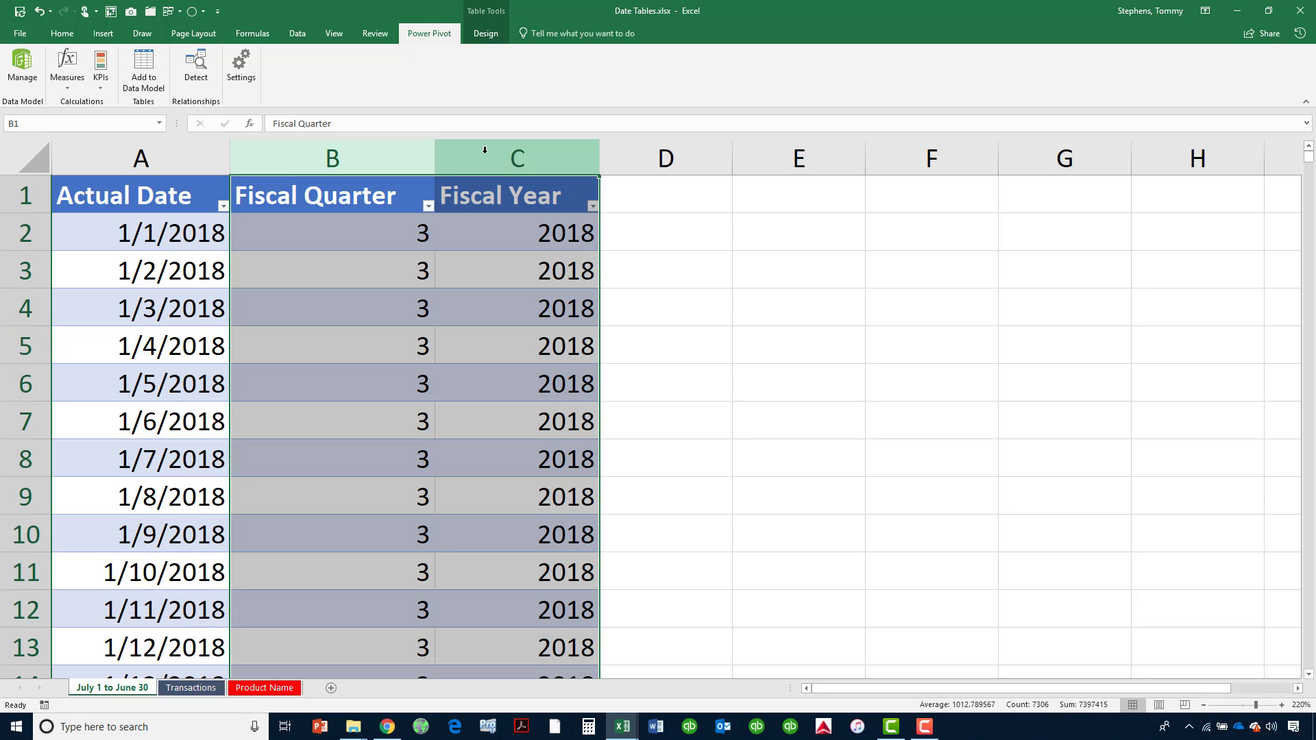
left_click(189, 155)
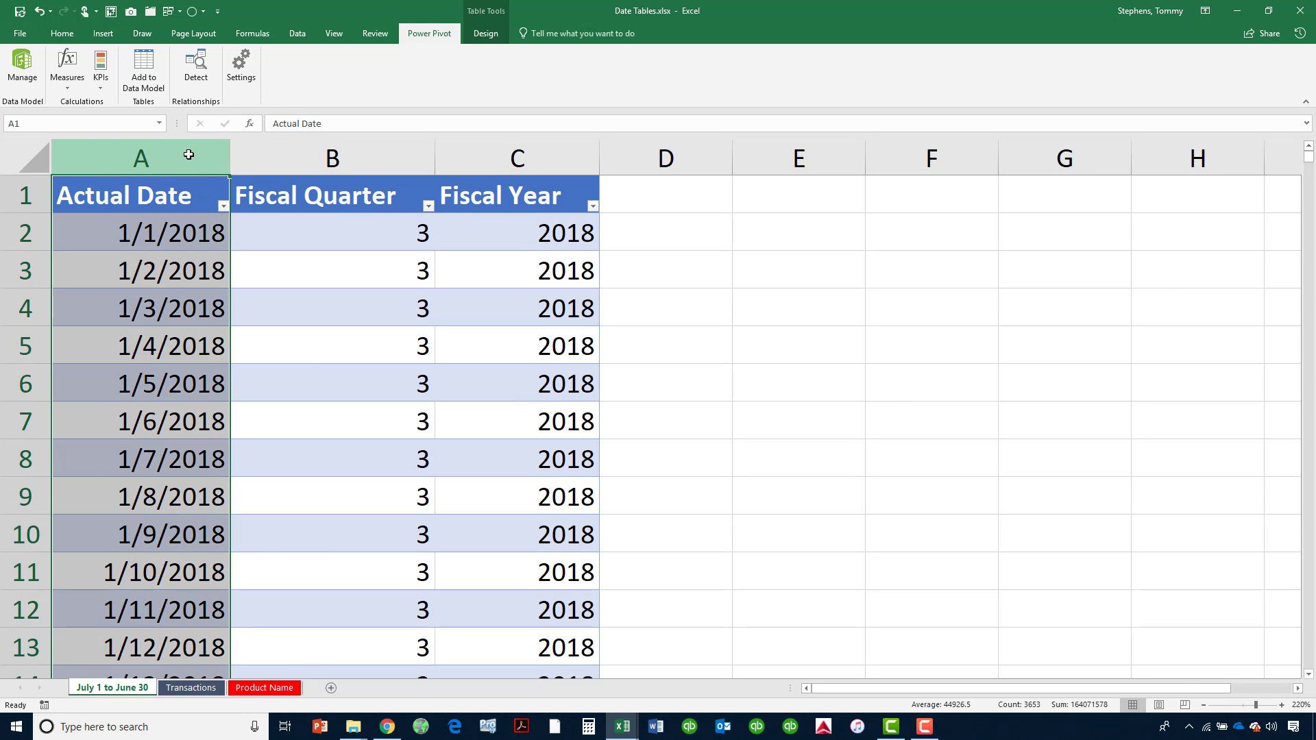
left_click(154, 226)
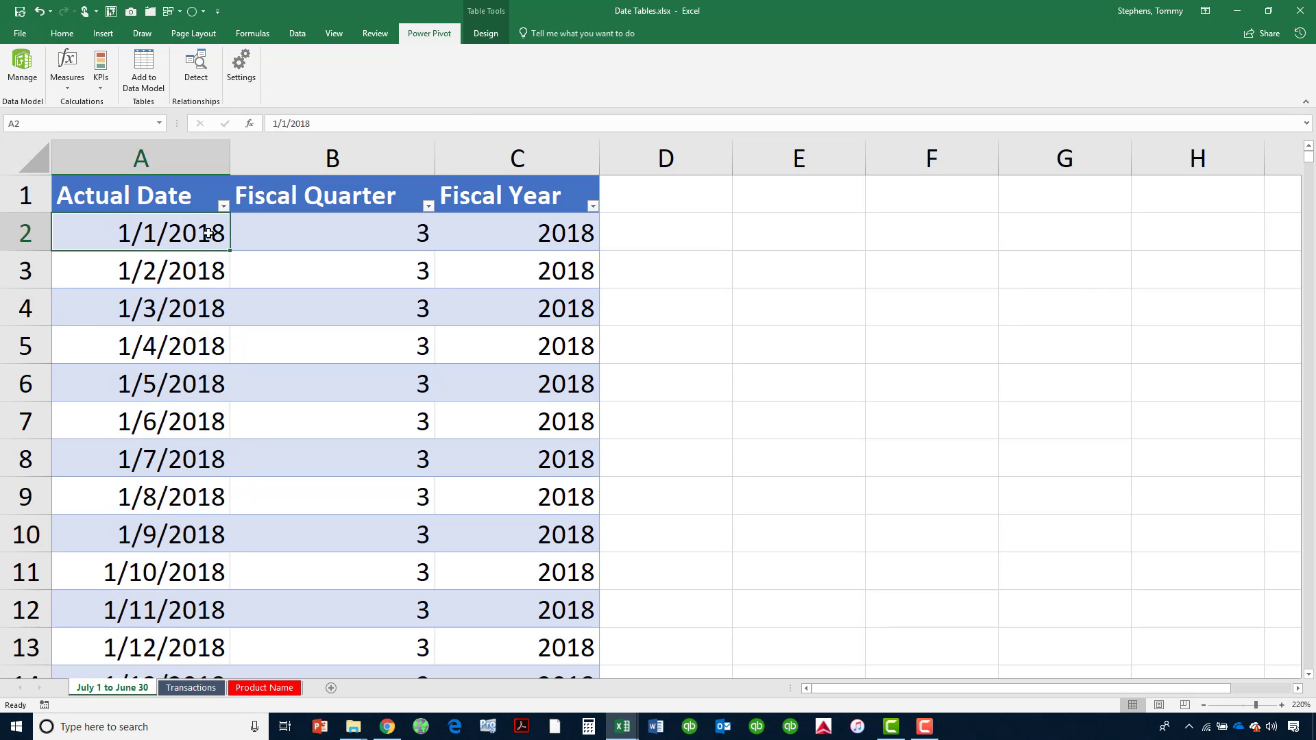
left_click(194, 270)
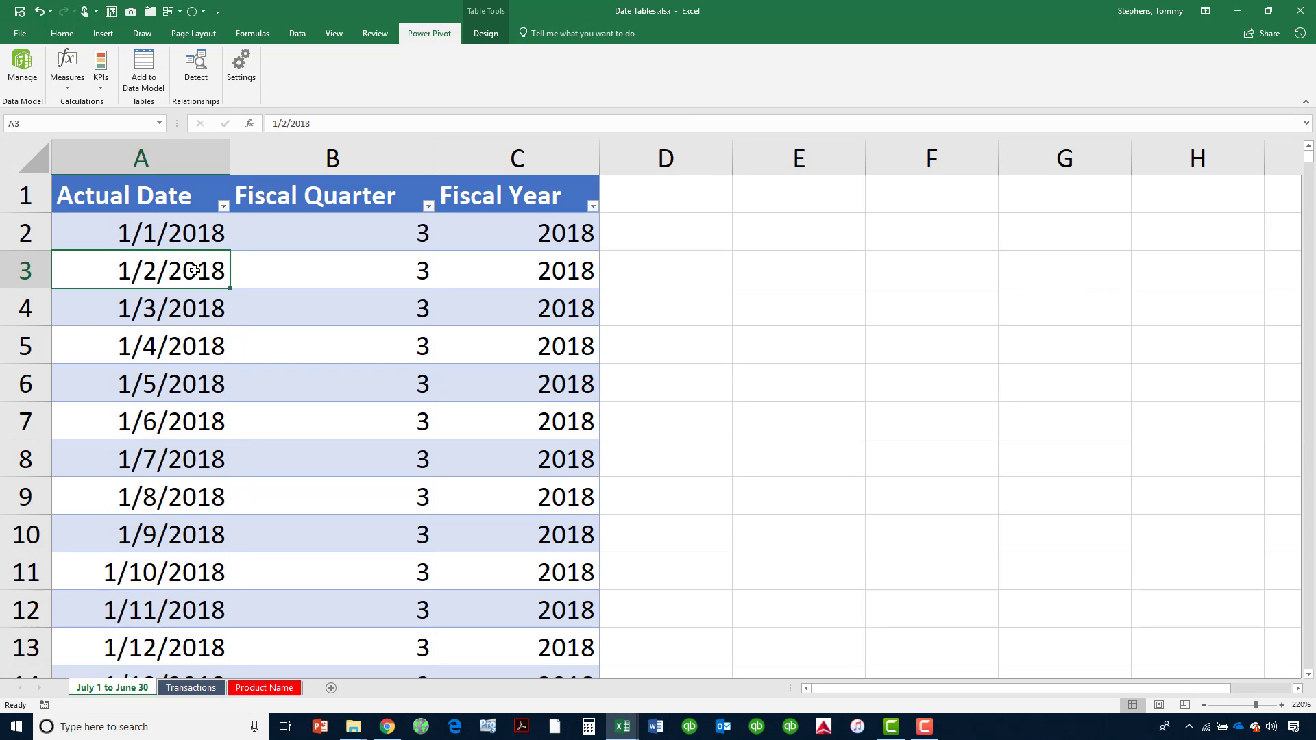
left_click_drag(199, 240, 194, 269)
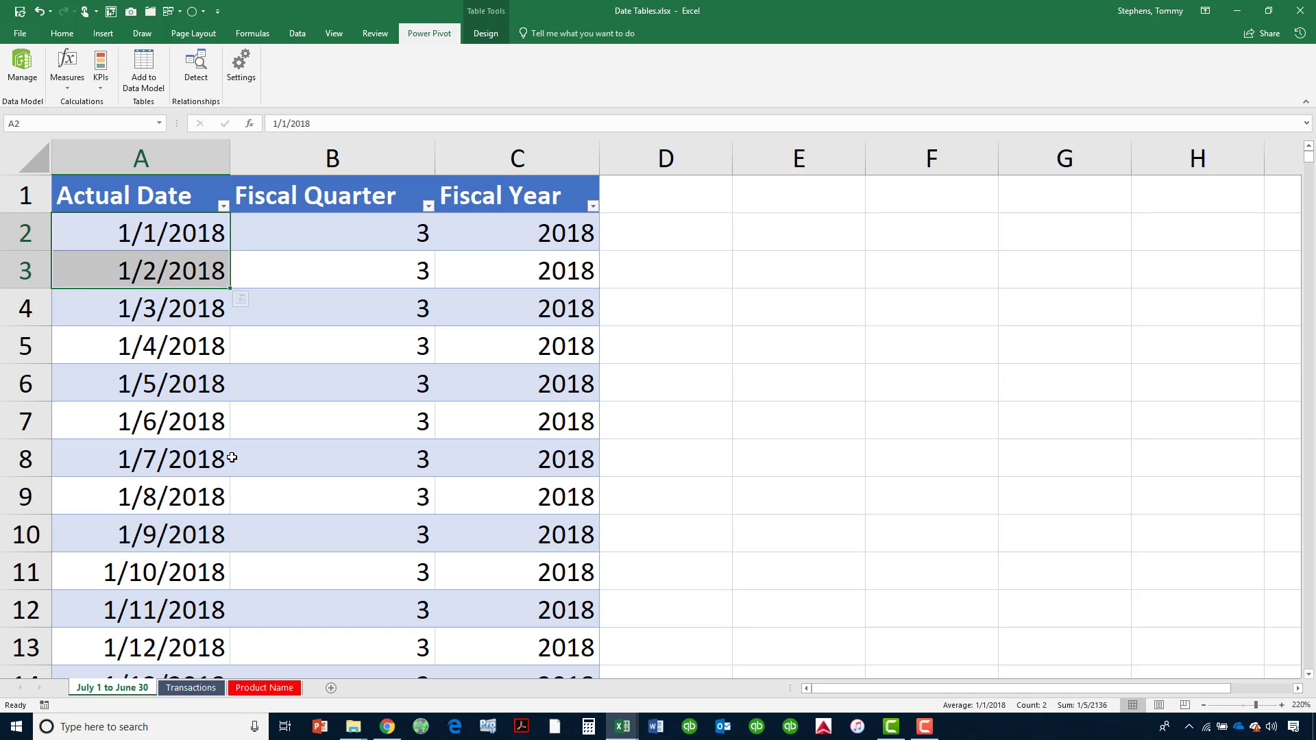
left_click(194, 157)
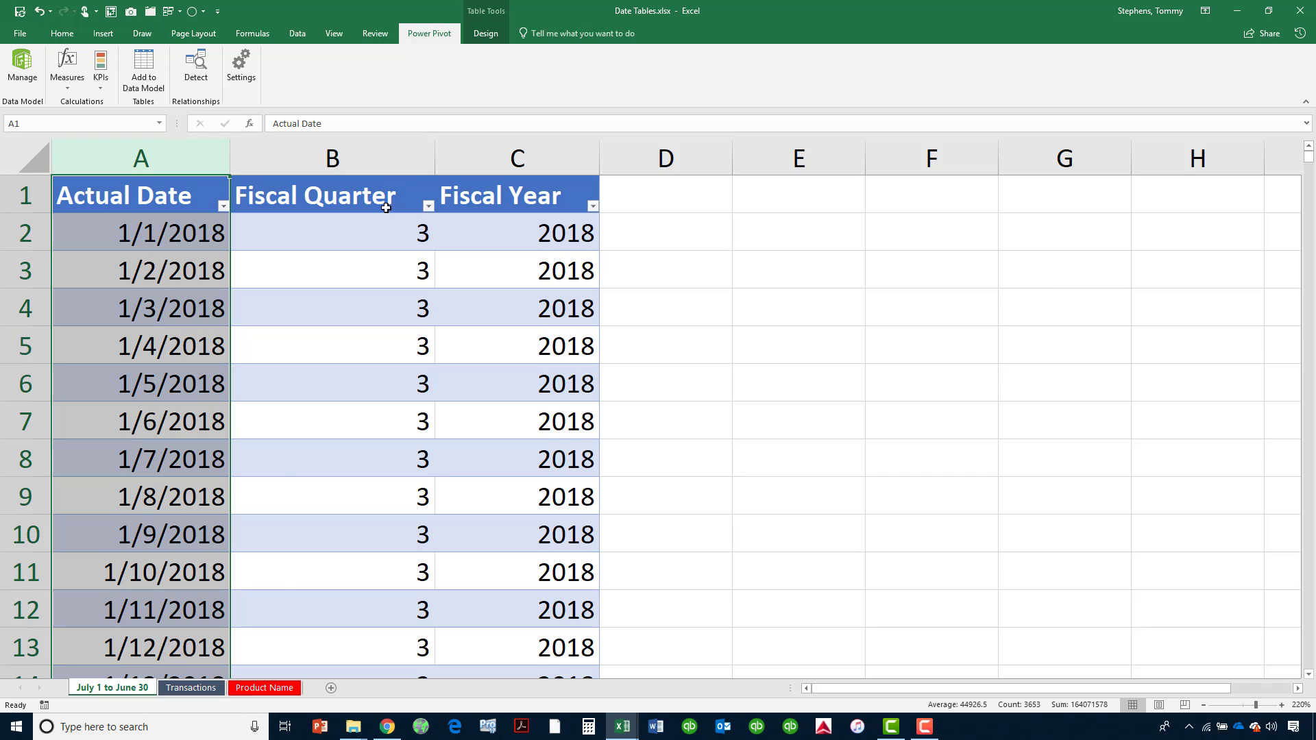
Examine the IFS formula in B2 piece by piece, reviewing each month test and the fiscal quarter it returns.
left_click(378, 243)
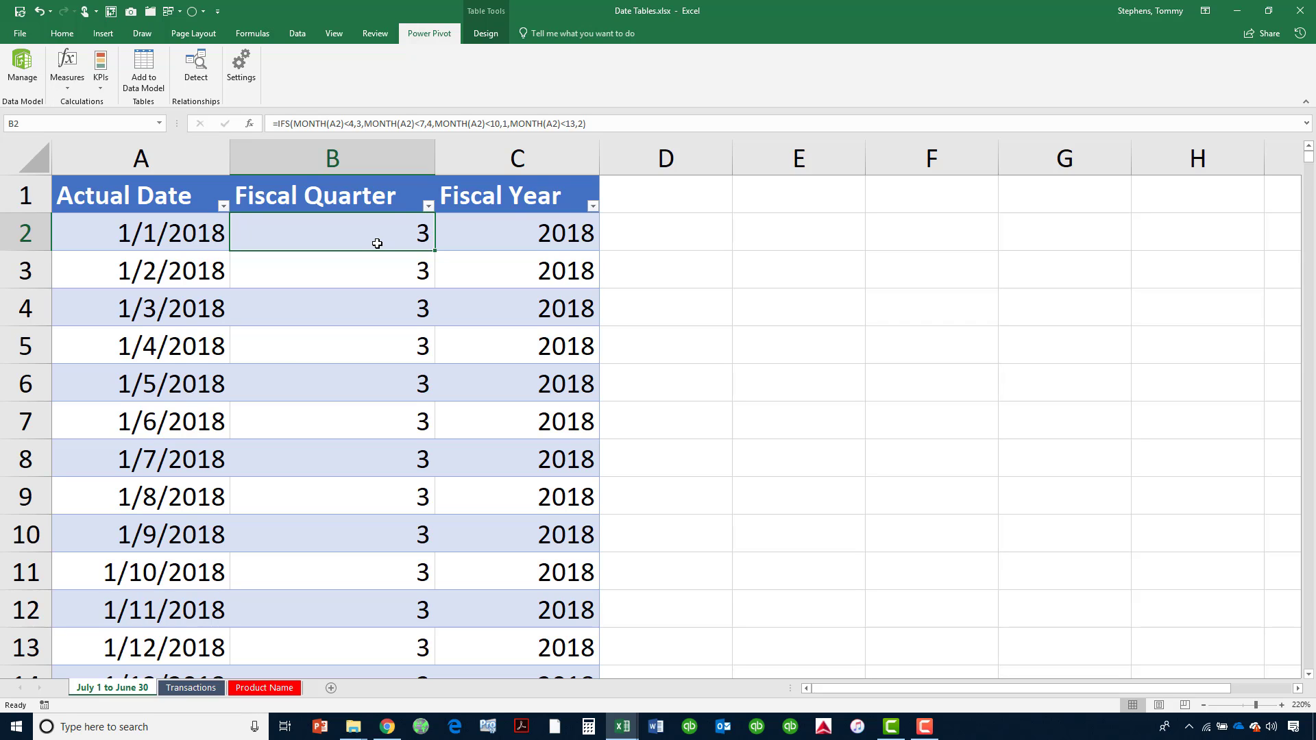
double_click(378, 234)
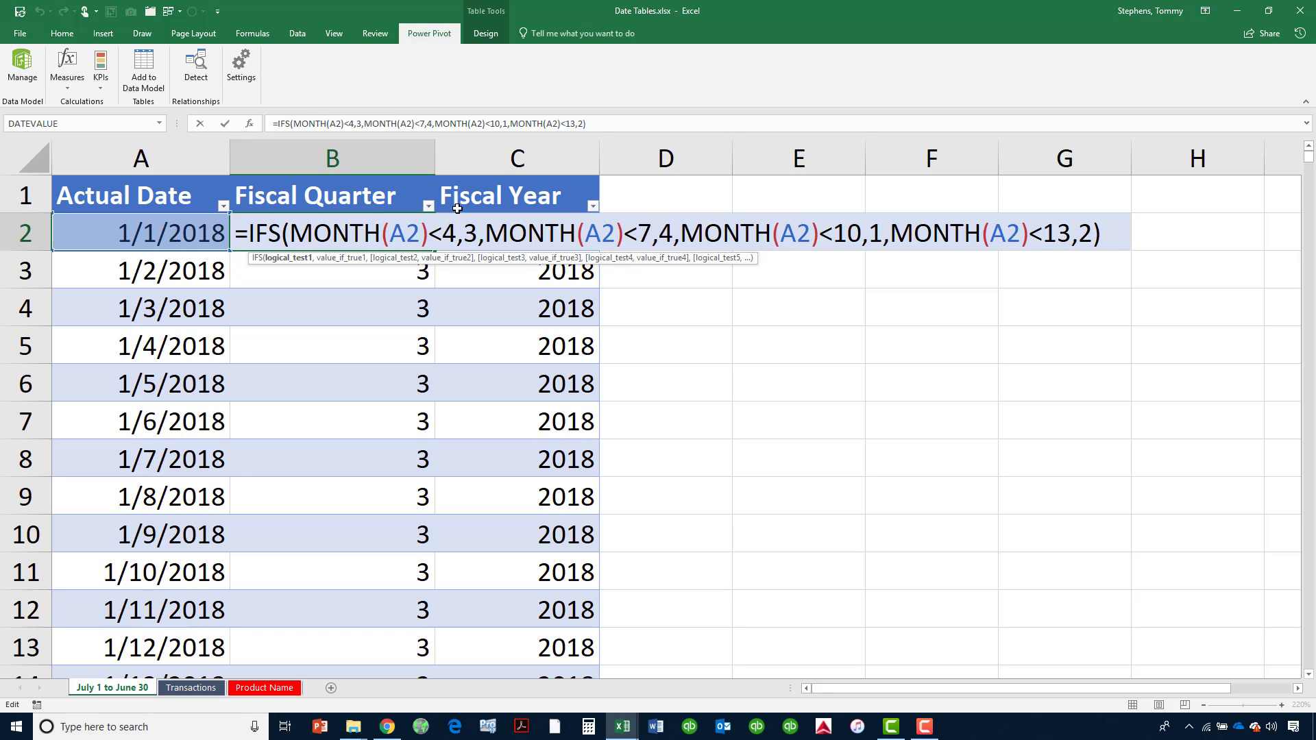
left_click_drag(428, 234, 282, 233)
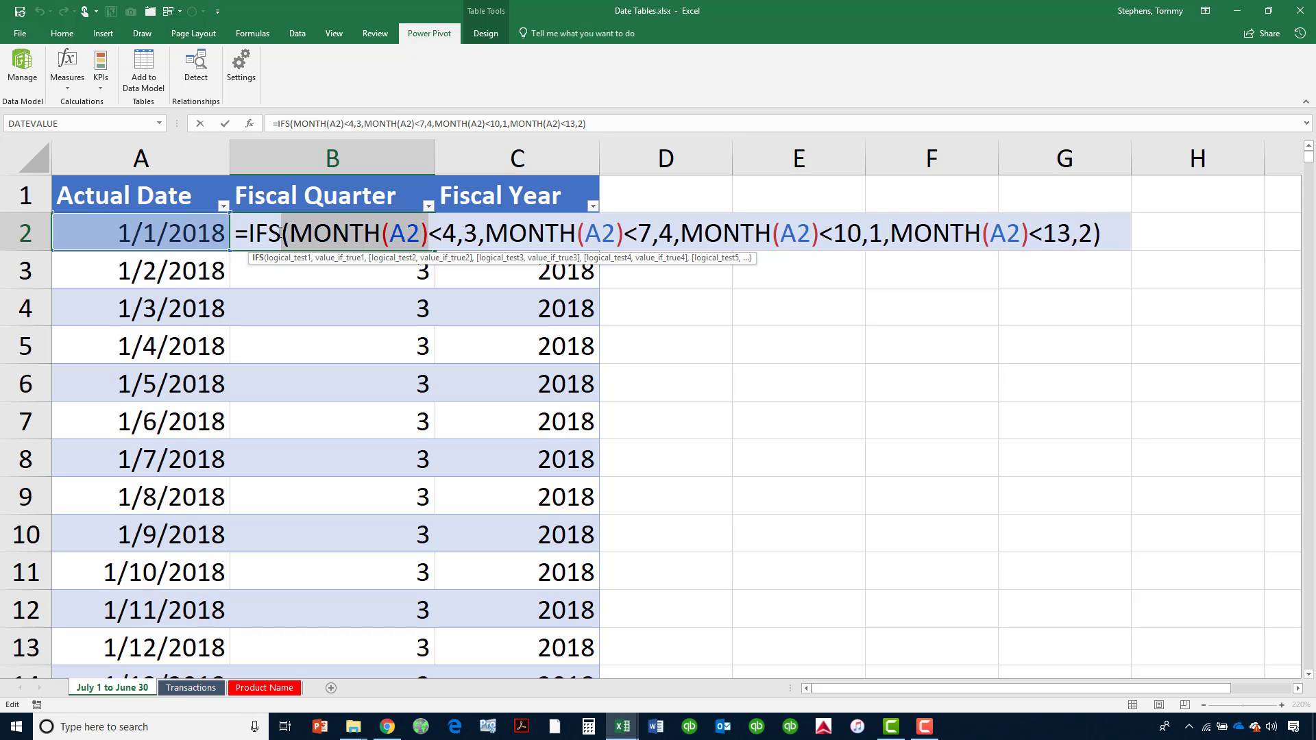
left_click(469, 233)
double_click(468, 233)
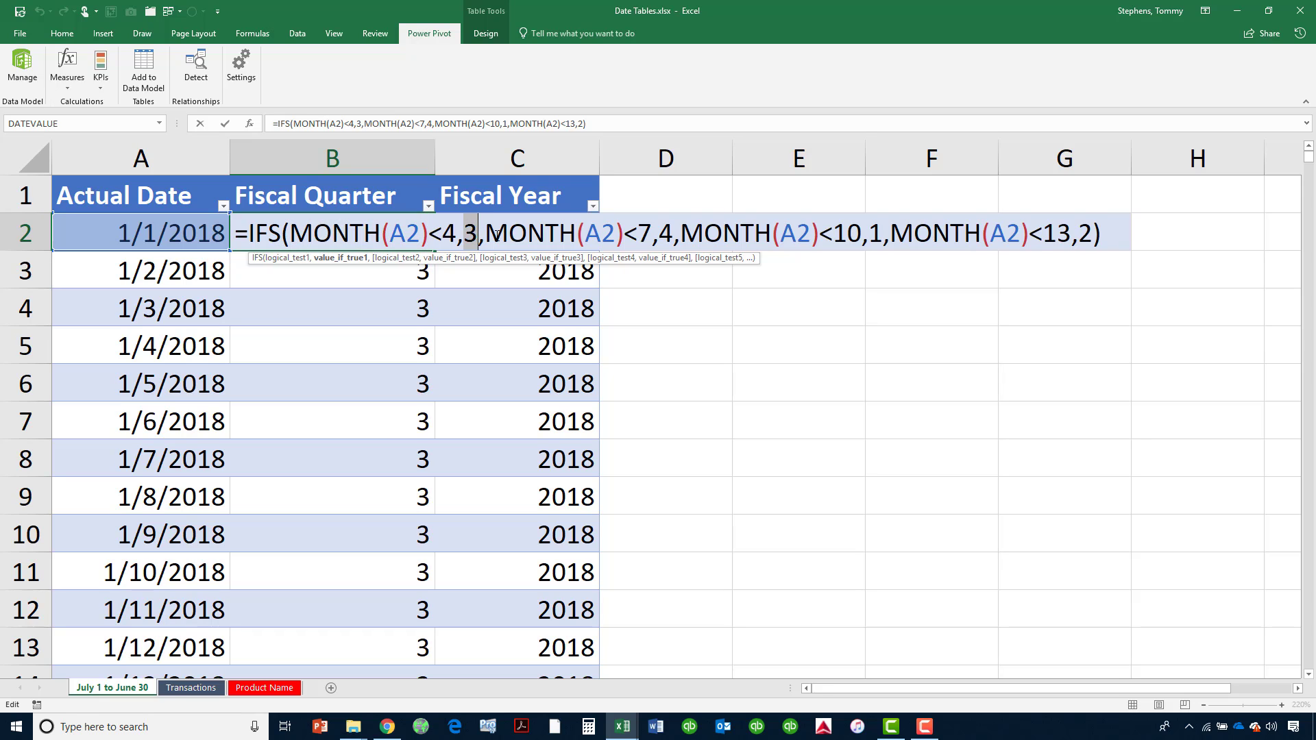
left_click_drag(485, 233, 647, 231)
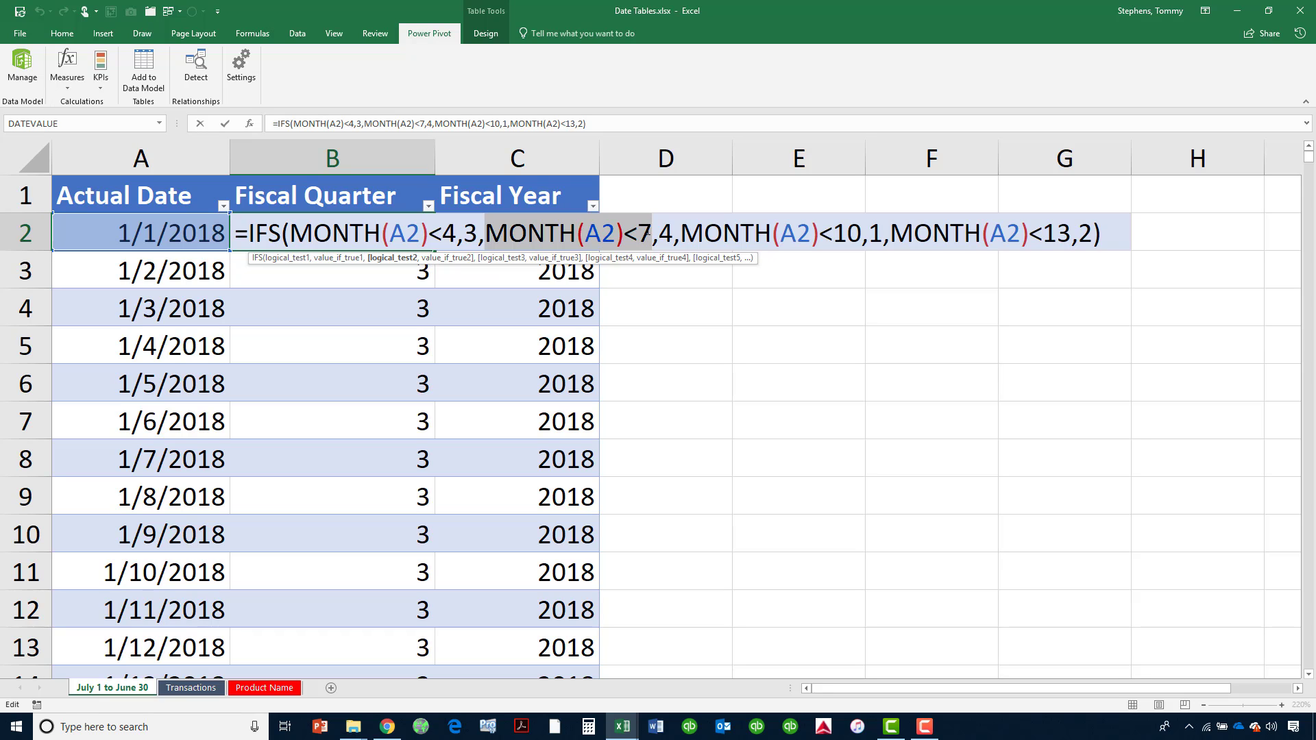
left_click(657, 231)
left_click_drag(659, 233, 857, 221)
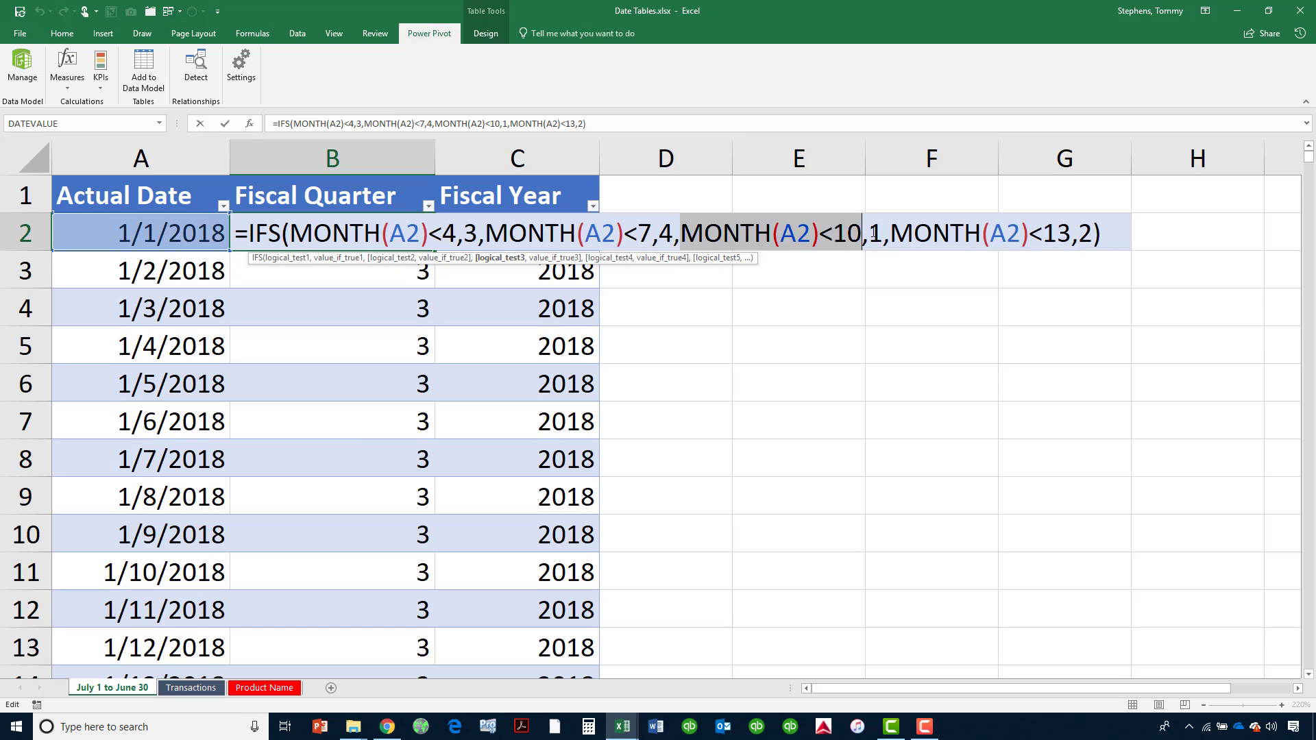
double_click(877, 234)
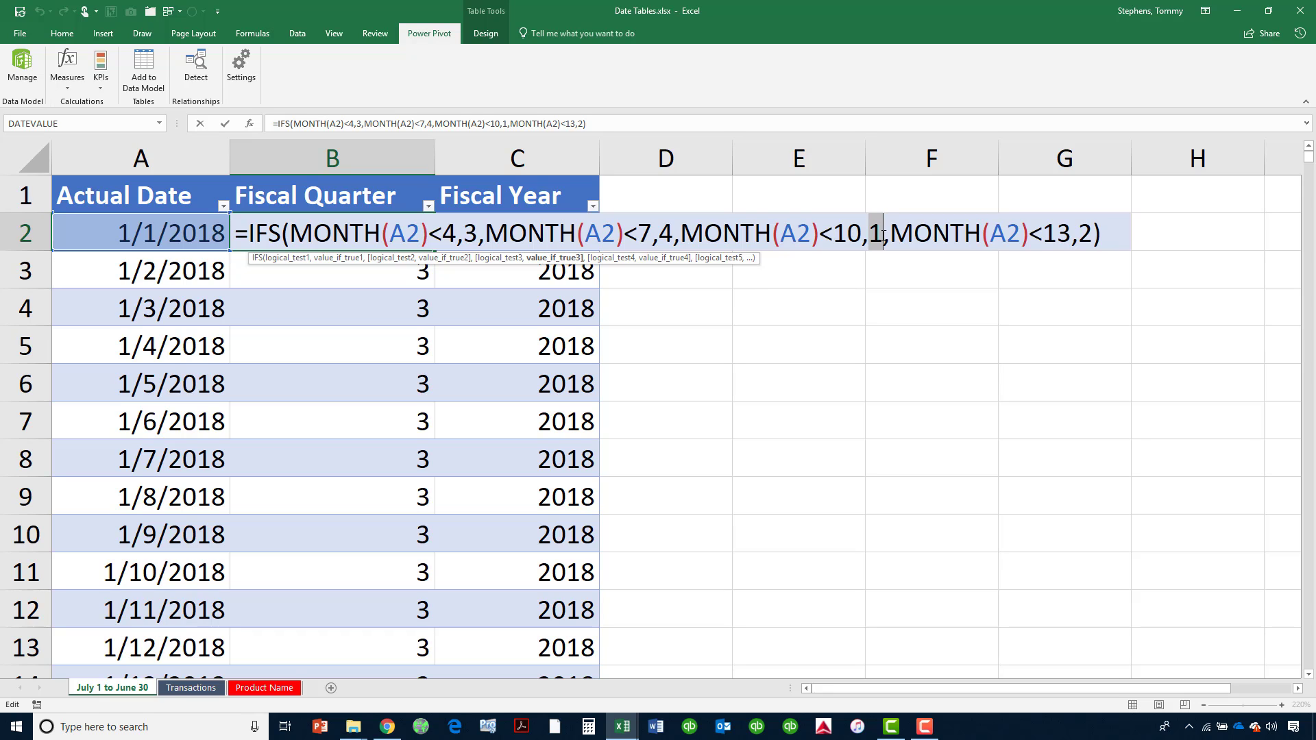
left_click_drag(889, 233, 1090, 230)
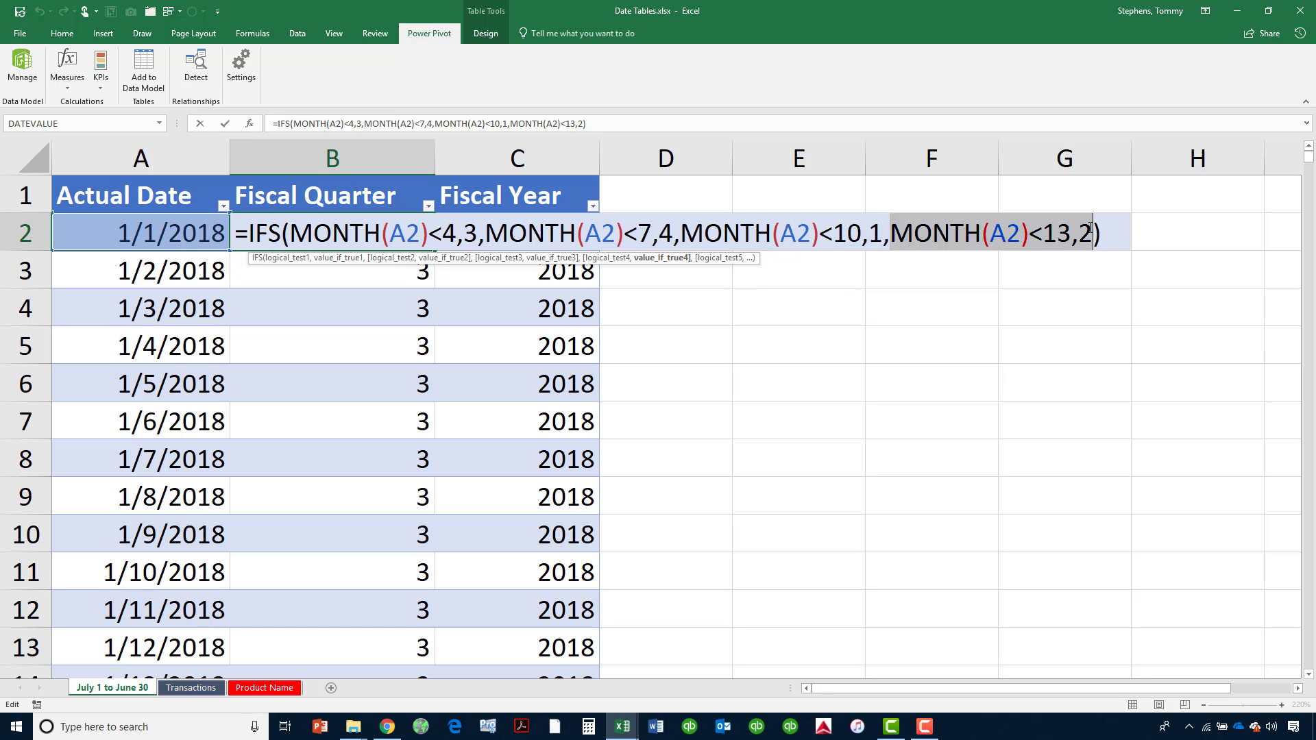
key("Return")
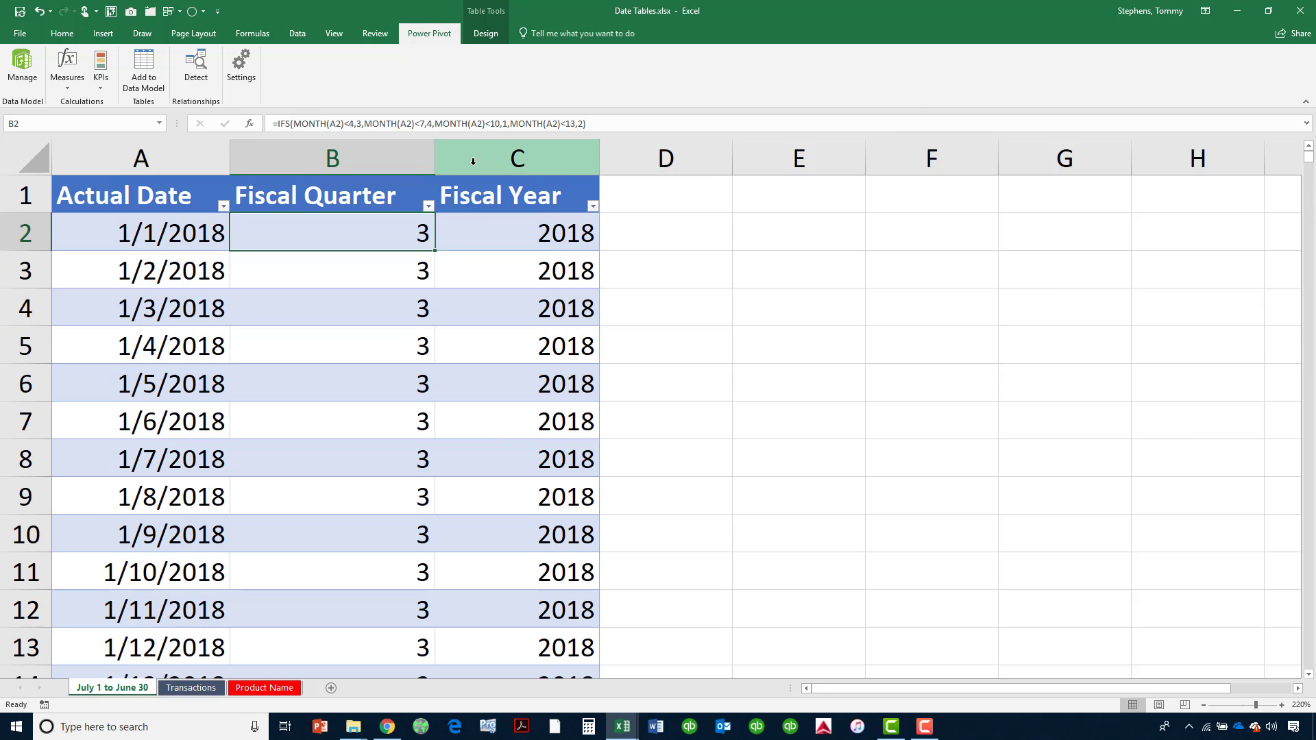
Check the Fiscal Quarter column where the dates pass from 12/31/2018 to 1/1/2019, inspecting cells B366 and B367.
left_click(403, 157)
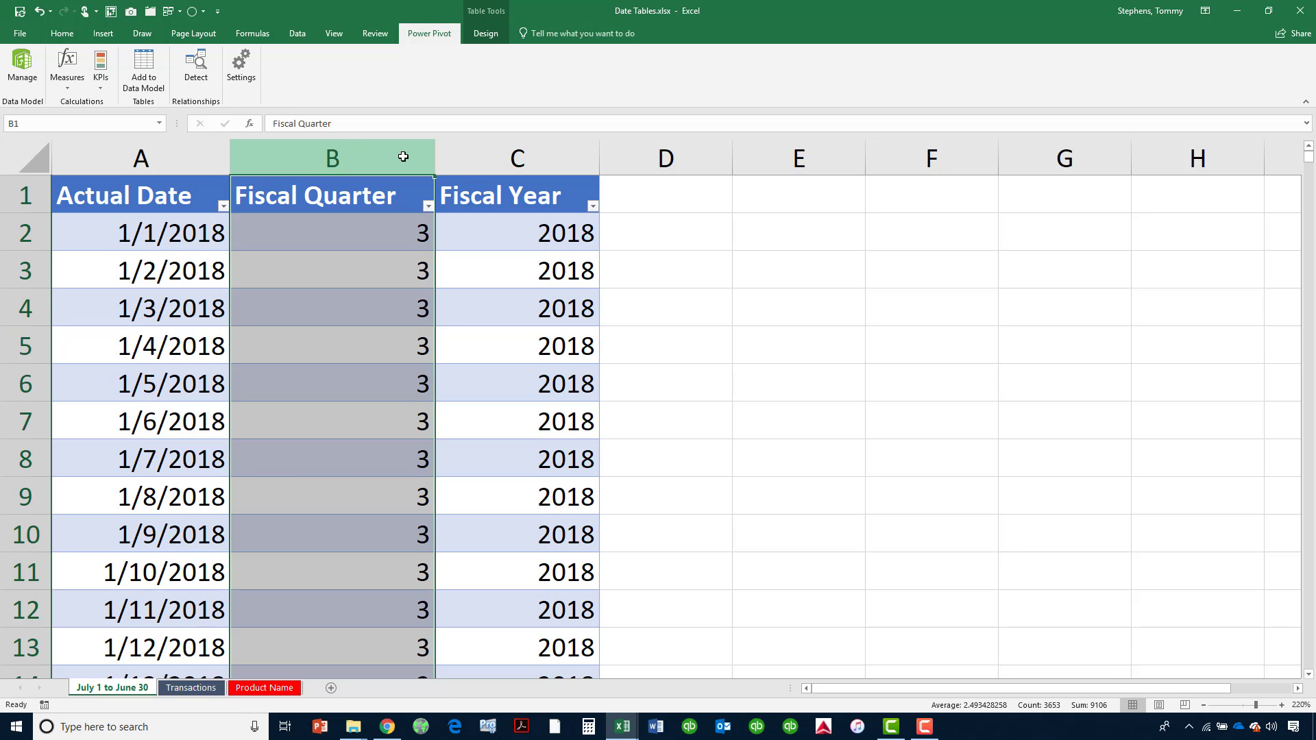
left_click(352, 241)
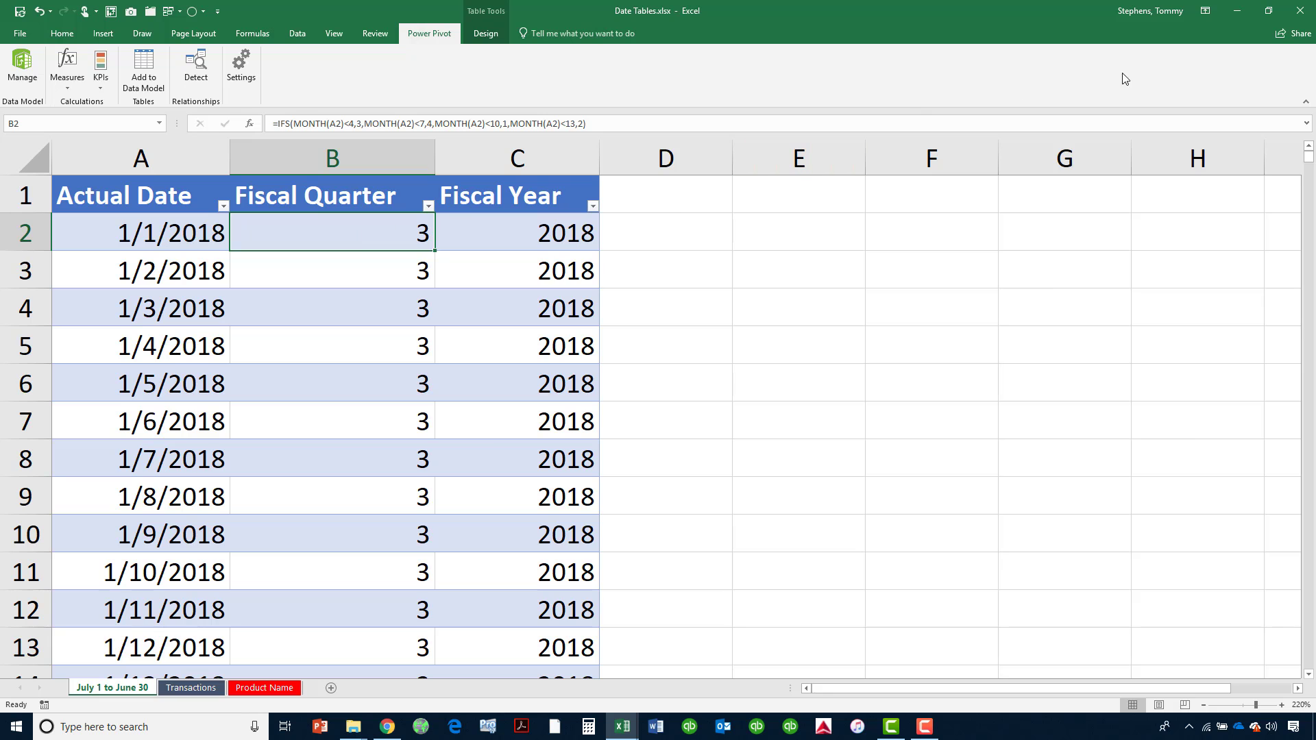
left_click_drag(1309, 163, 1309, 204)
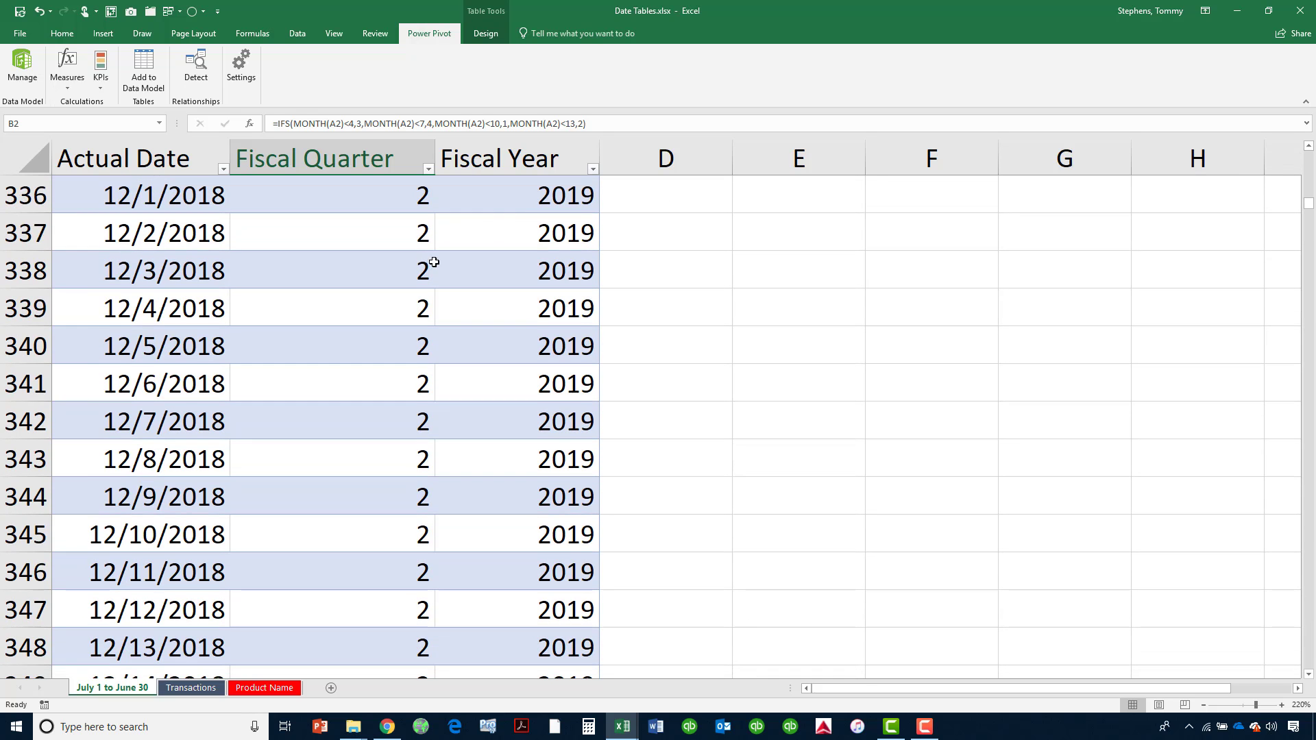
scroll(390, 297, "down", 7)
scroll(396, 297, "down", 5)
scroll(402, 287, "up", 3)
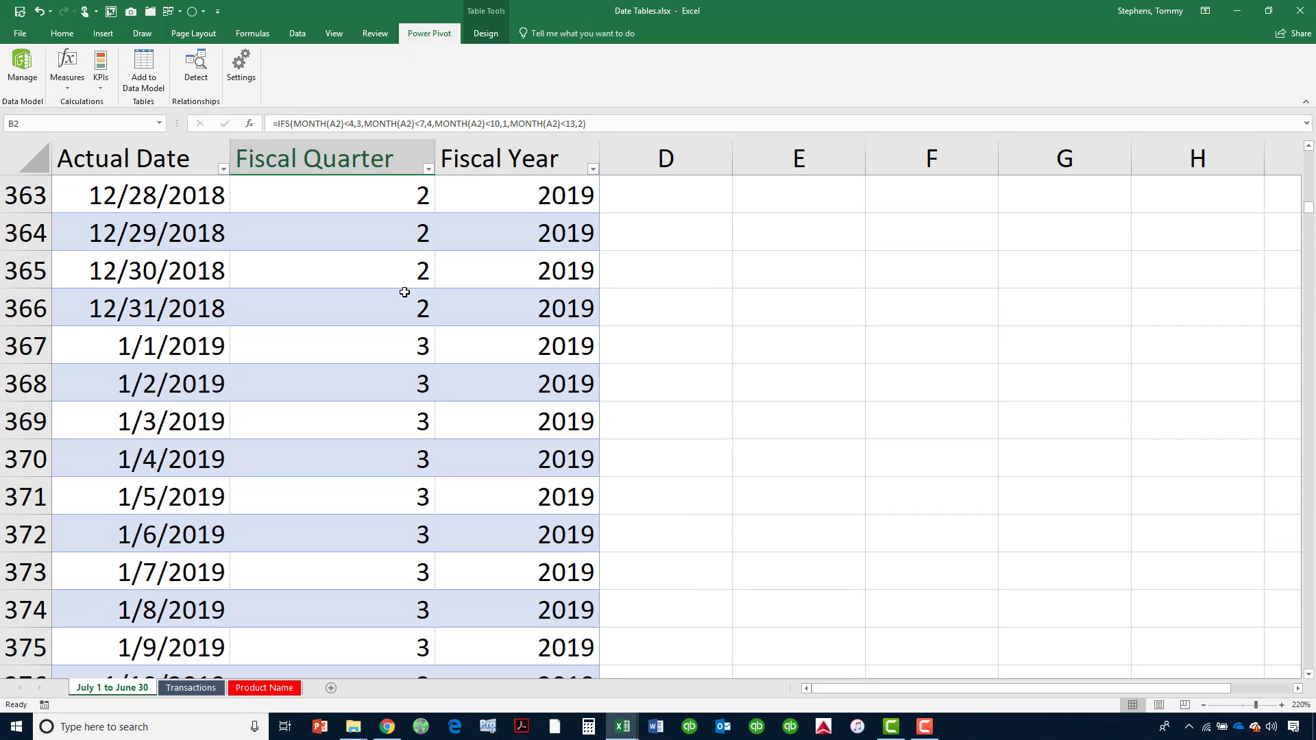
left_click(382, 300)
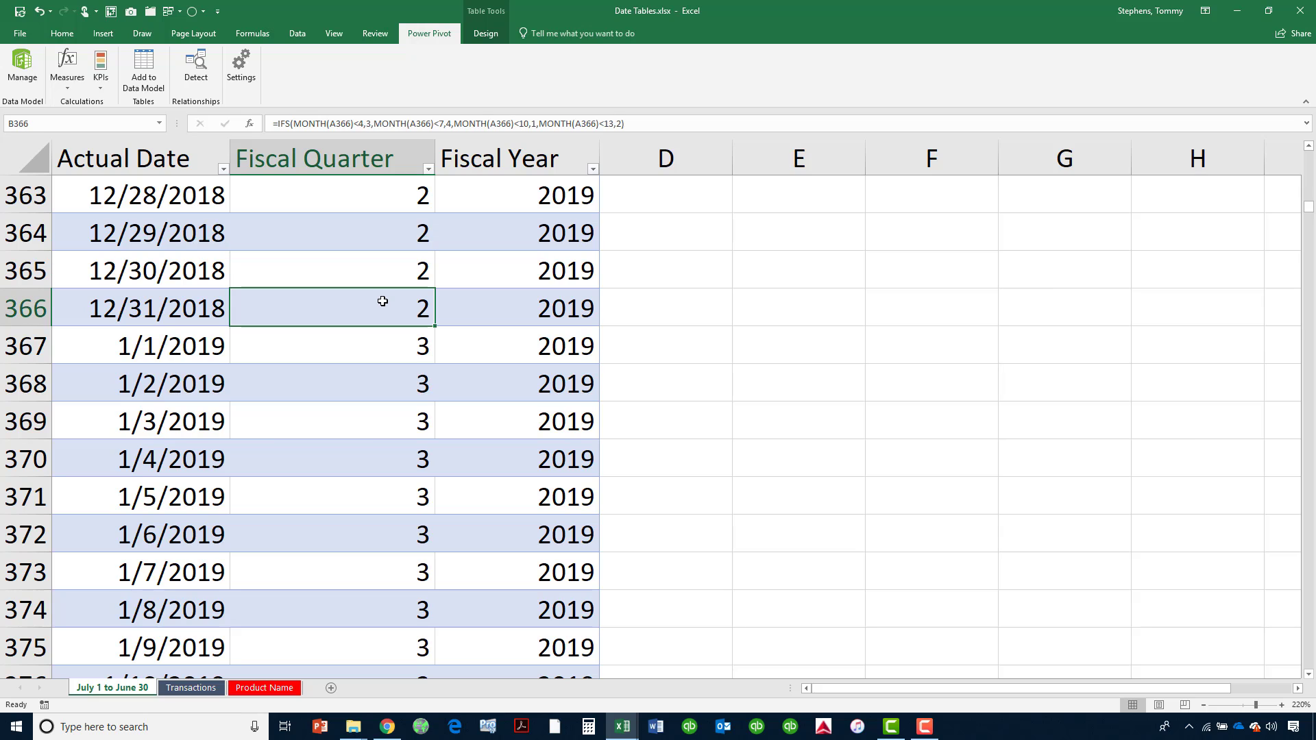
left_click(386, 337)
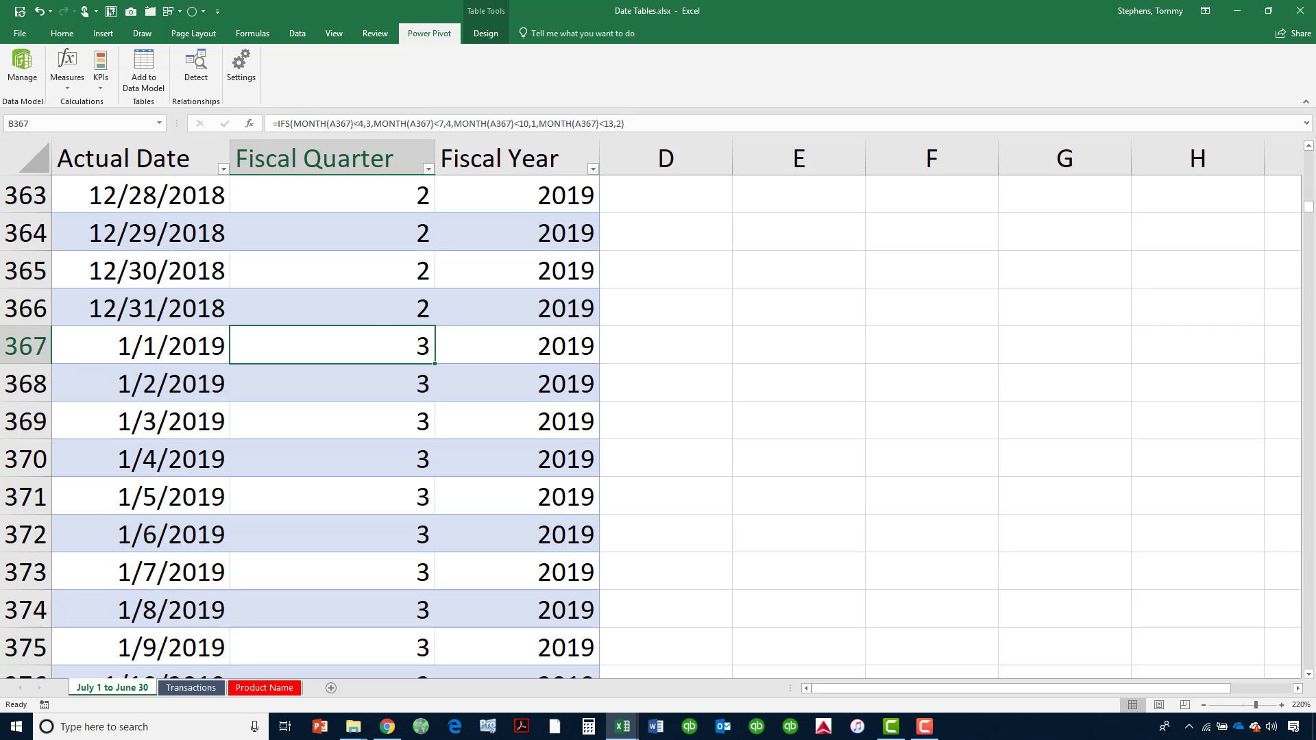
Review the Fiscal Year IF formula in C2, leaving it unedited.
left_click_drag(1305, 209, 1306, 153)
left_click(484, 228)
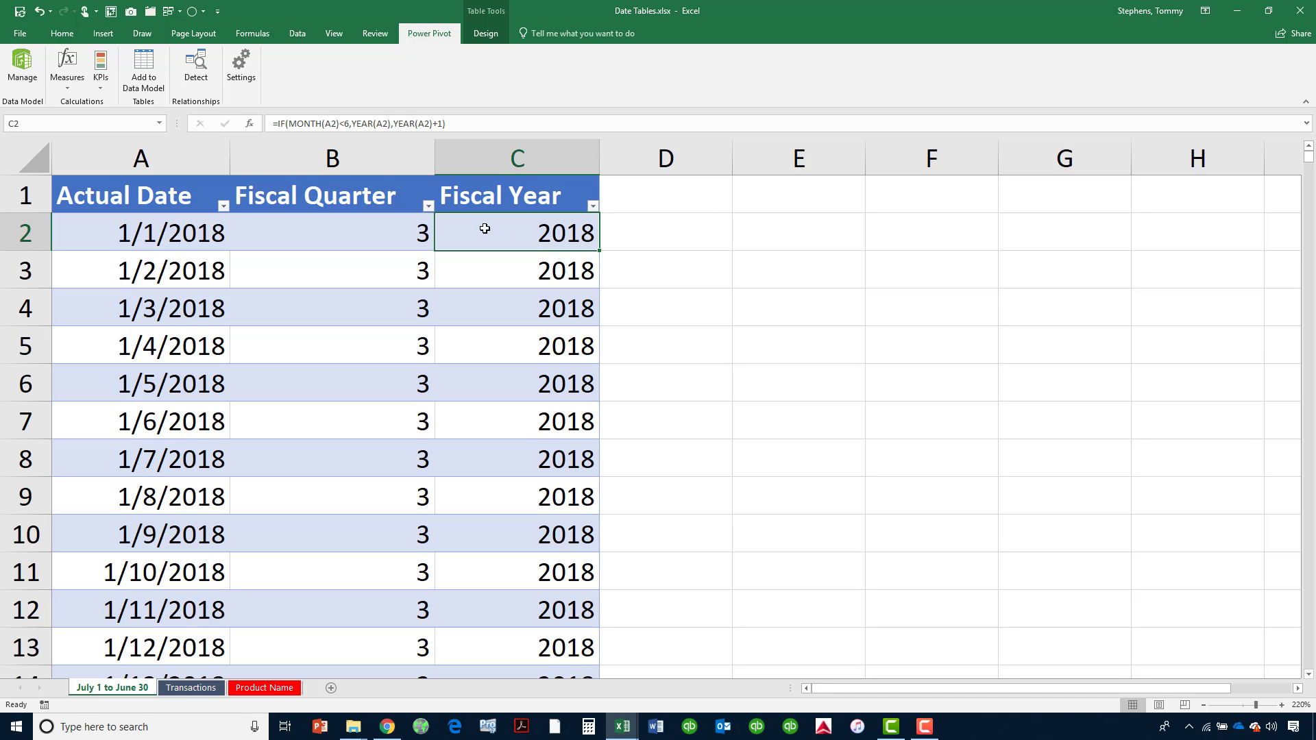
double_click(486, 226)
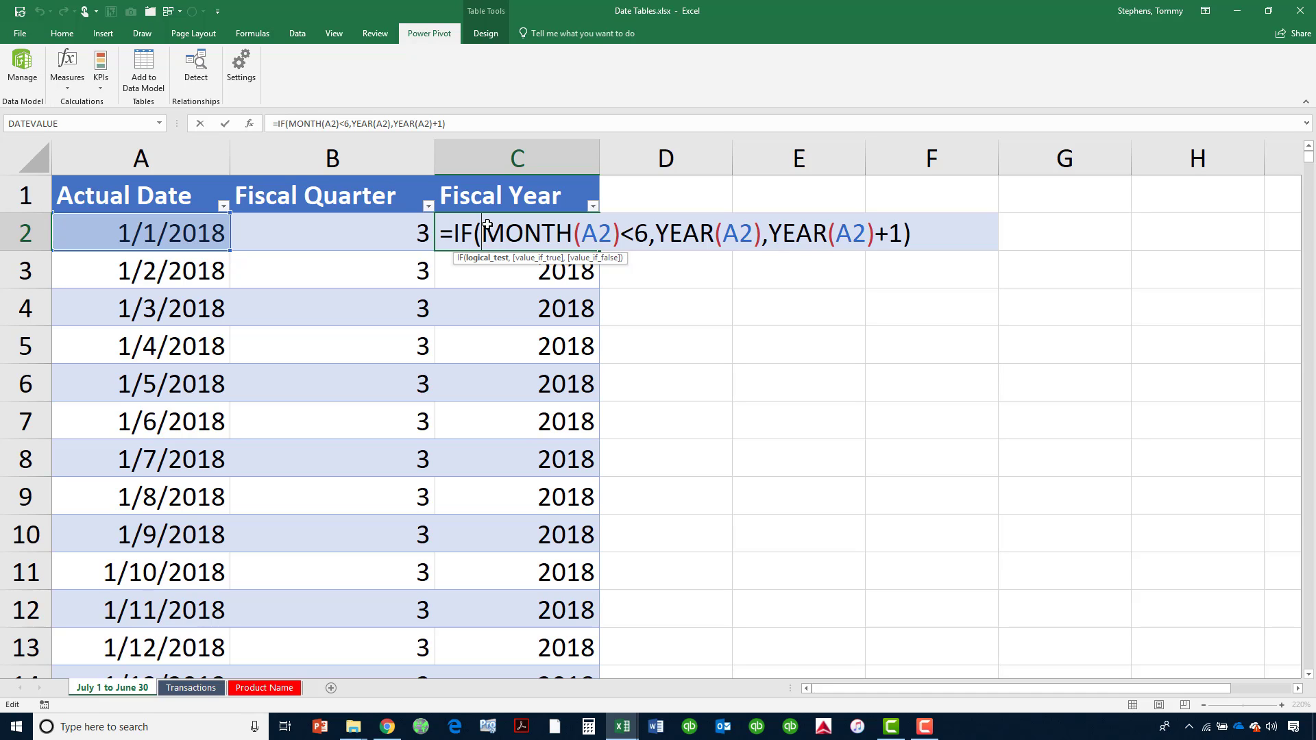
key("Escape")
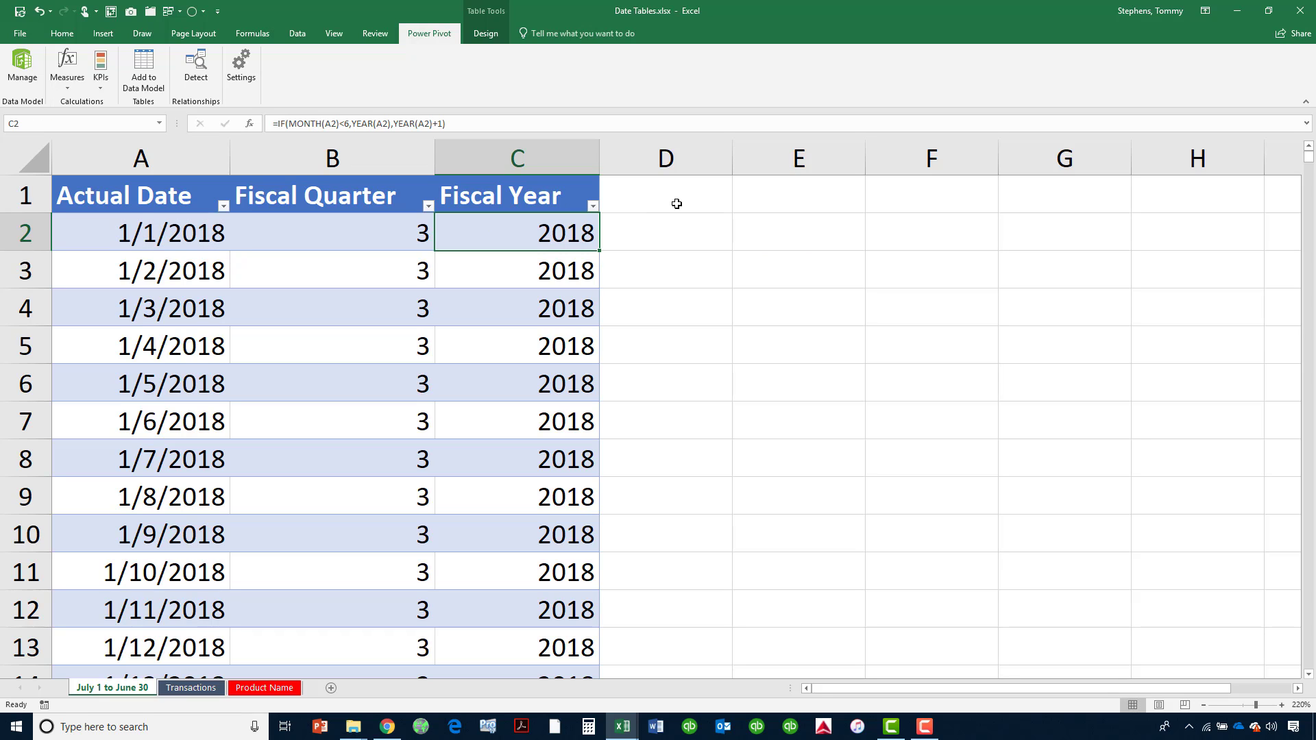
Look at the empty header cells D1:F1 beside the table, and inspect the Fiscal Quarter formulas in B2 and B6.
left_click_drag(676, 200, 911, 206)
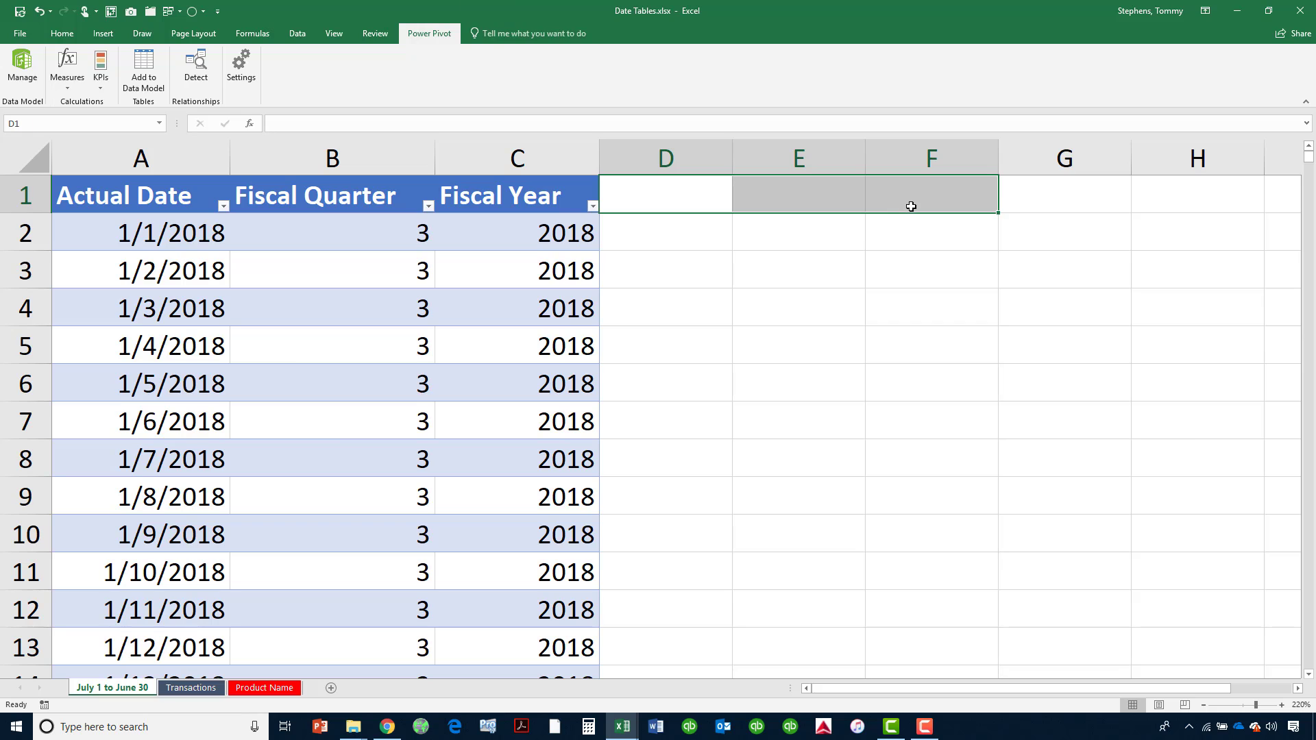
left_click(674, 202)
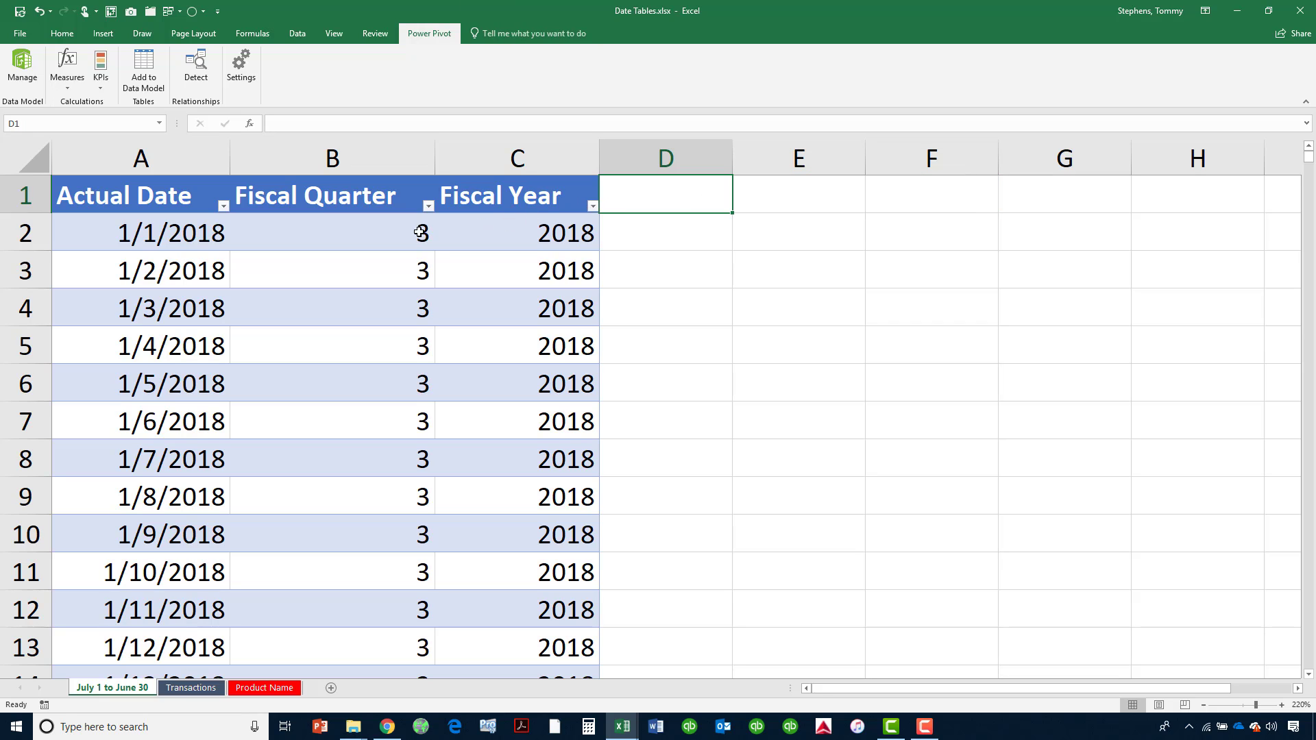
left_click(379, 235)
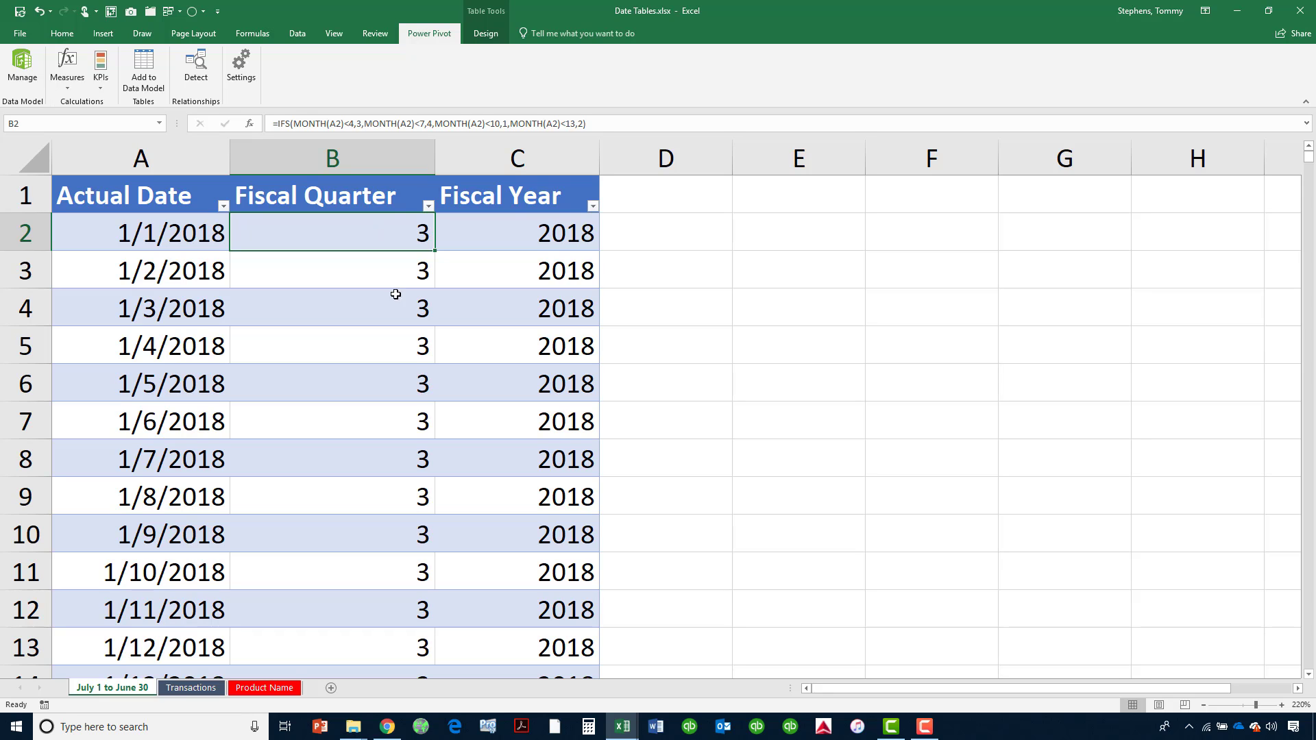
left_click(416, 368)
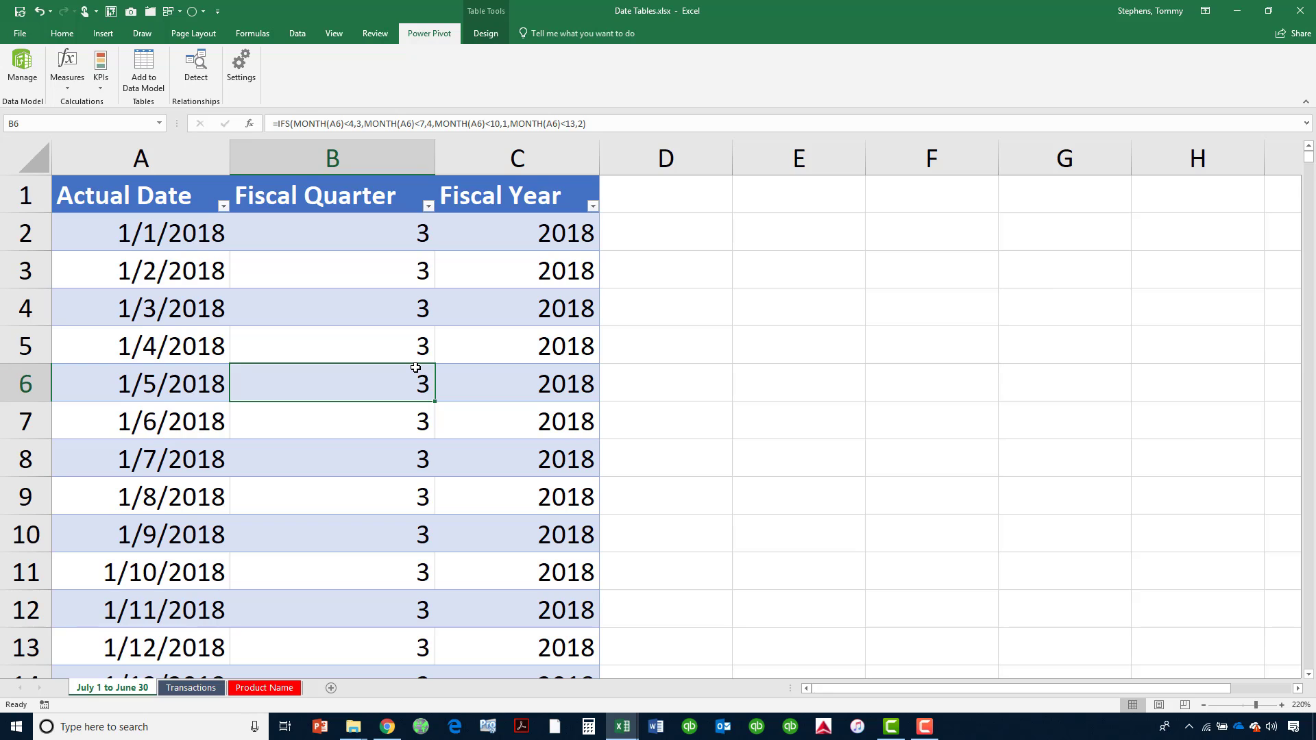
Look through the table styles offered for the fiscal date table, leaving its current style applied.
left_click(382, 316)
left_click(62, 33)
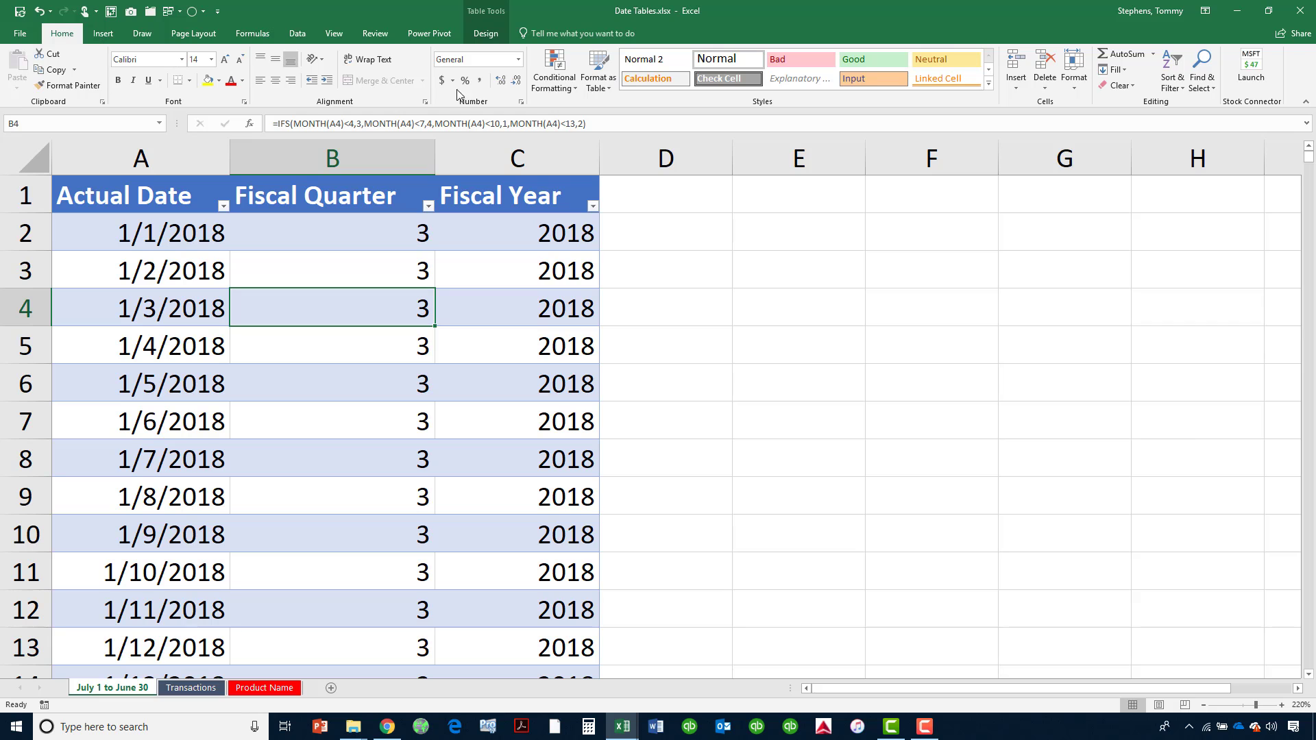
left_click(604, 89)
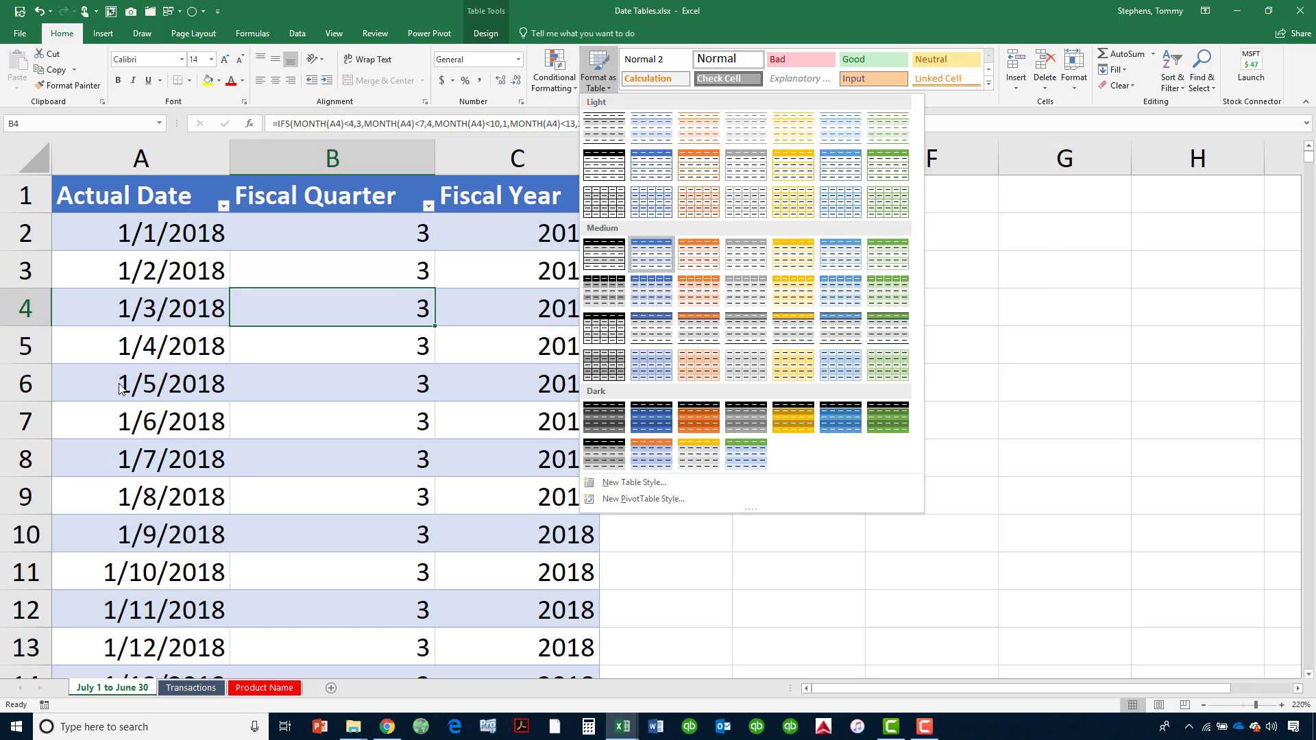
left_click(383, 312)
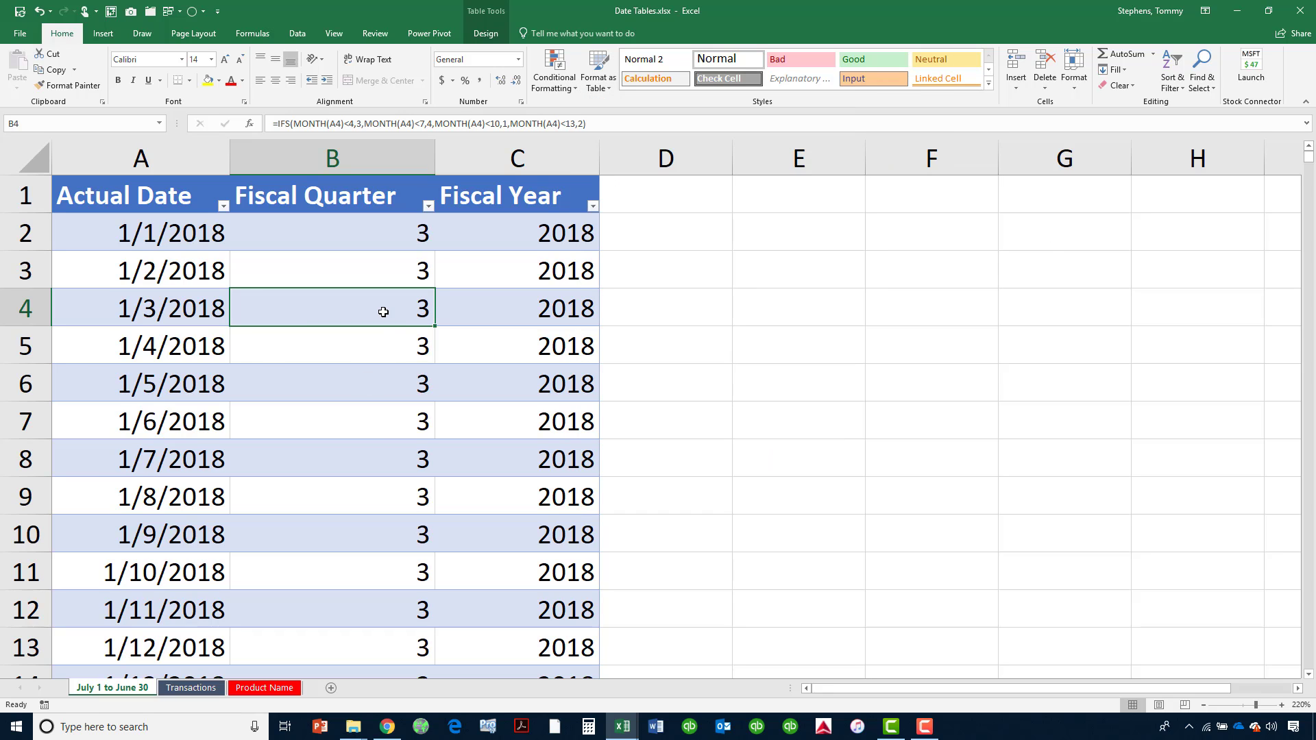
Check the name assigned to the fiscal date table in its table properties, leaving it unedited.
left_click(491, 35)
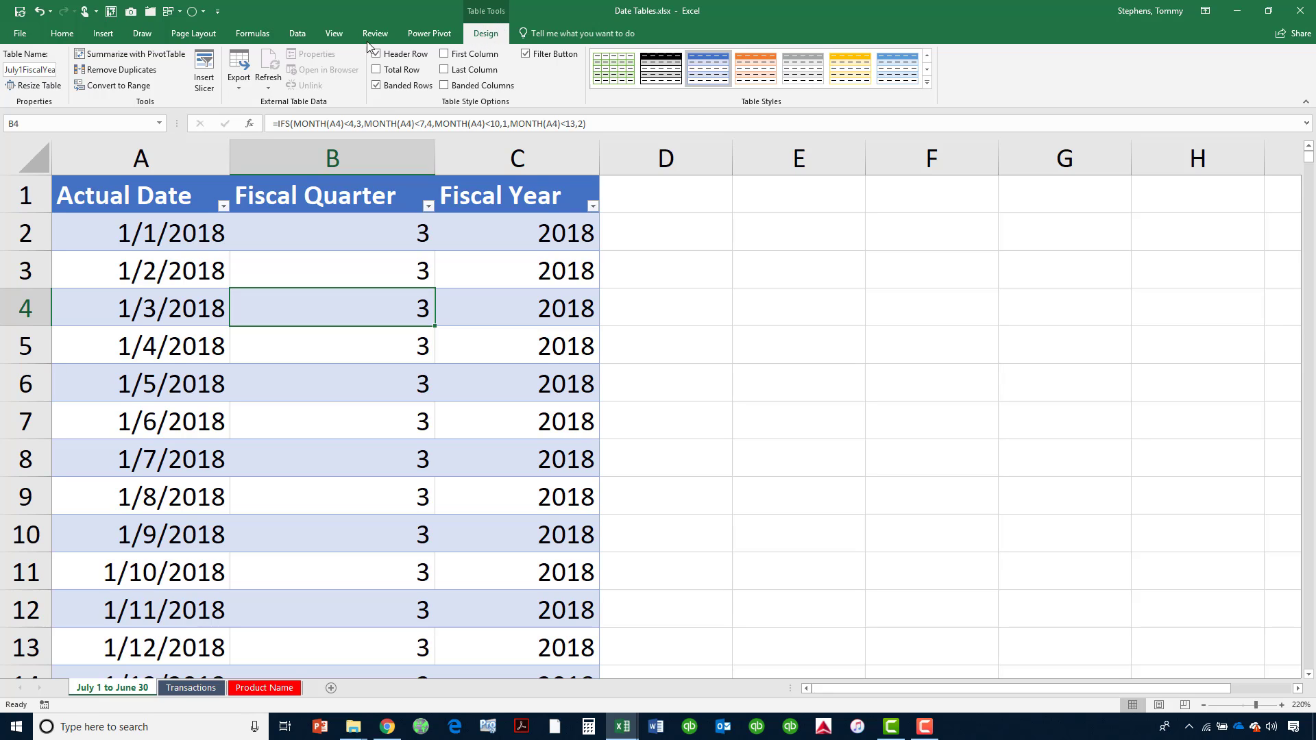
left_click_drag(2, 72, 60, 73)
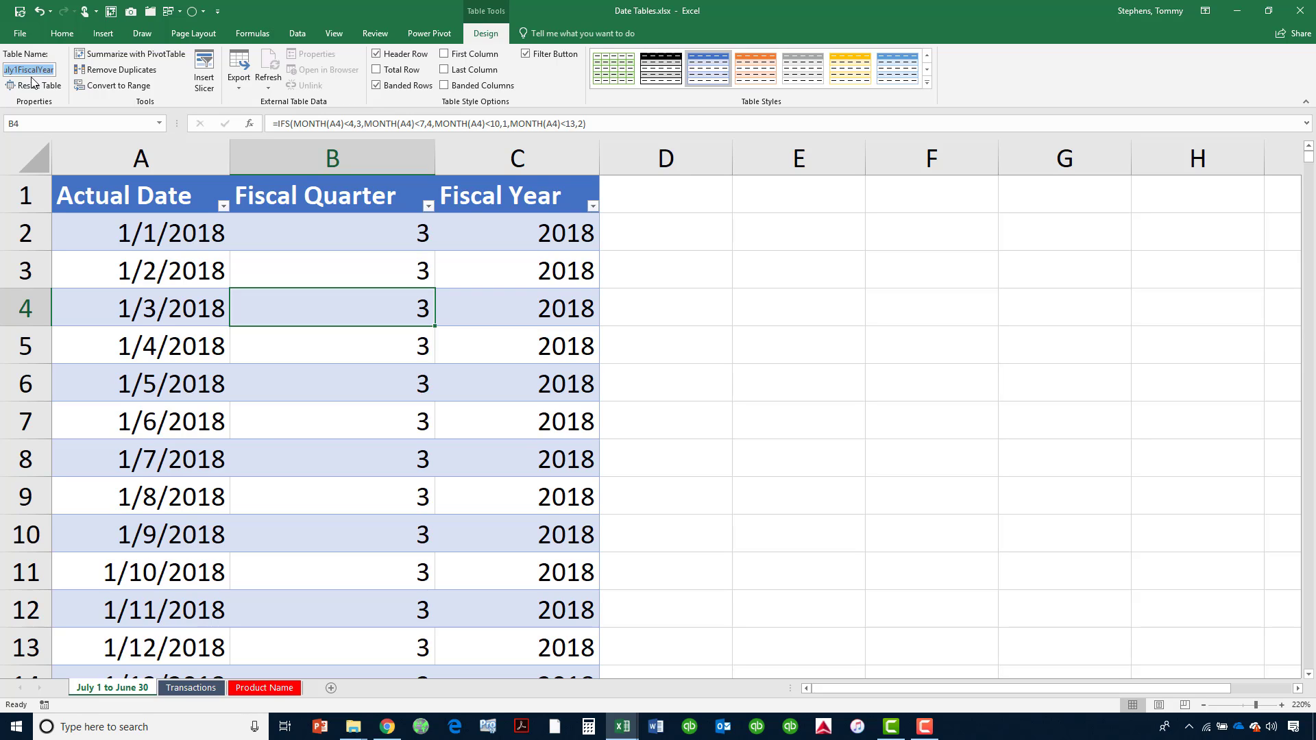
left_click(322, 318)
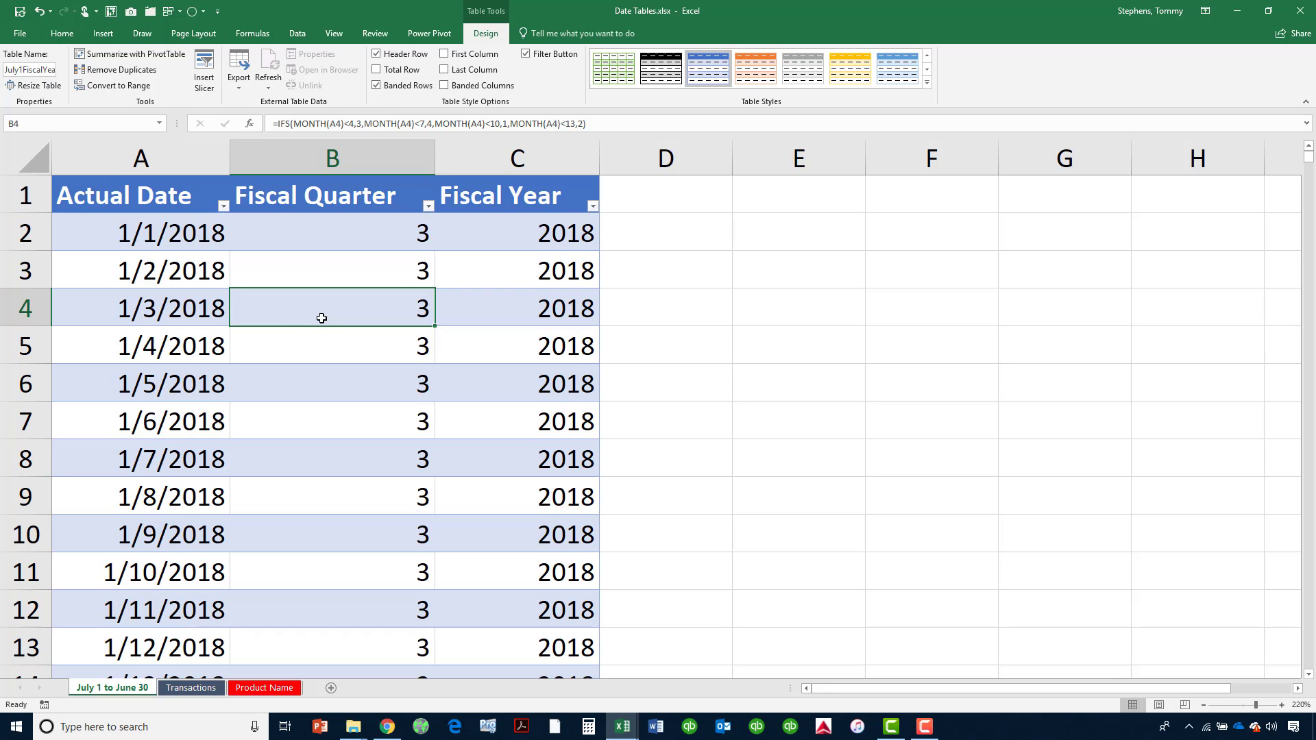
Add the fiscal date table to the Data Model and mark it as a date table with Actual Date as the unique identifier.
left_click(442, 34)
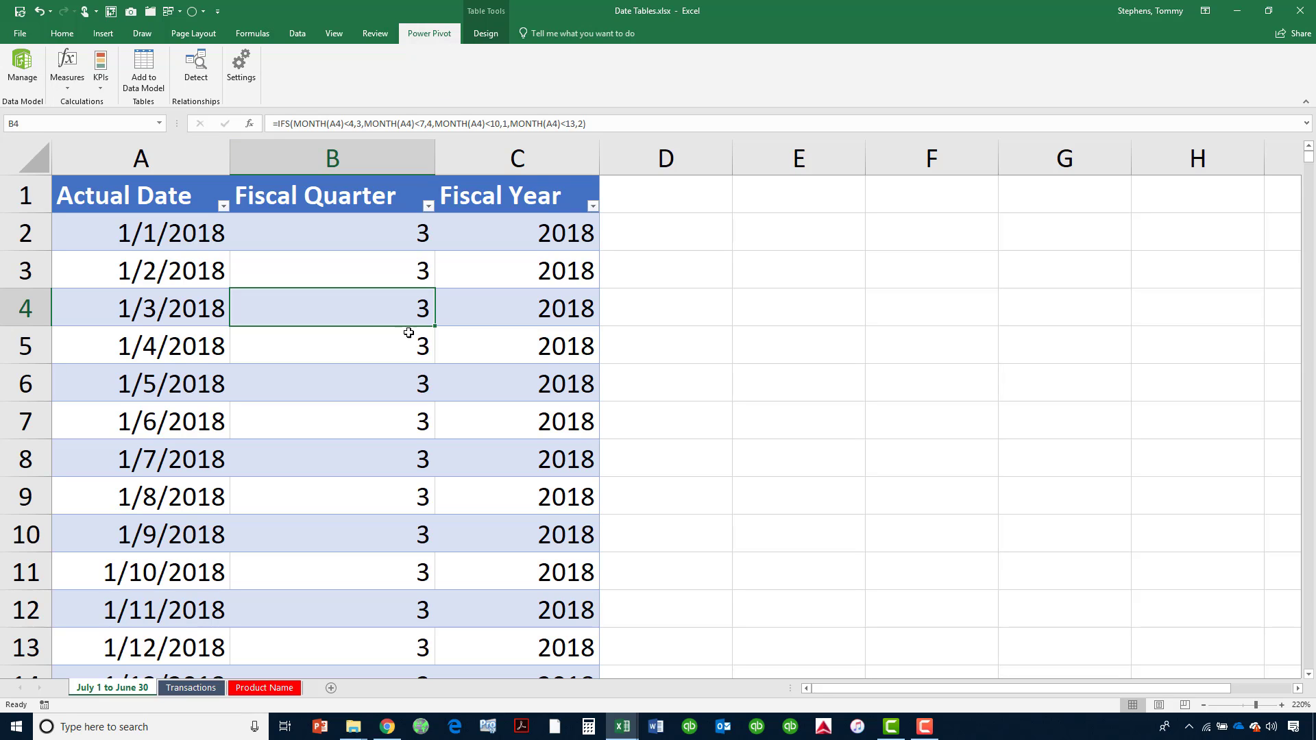
left_click(142, 79)
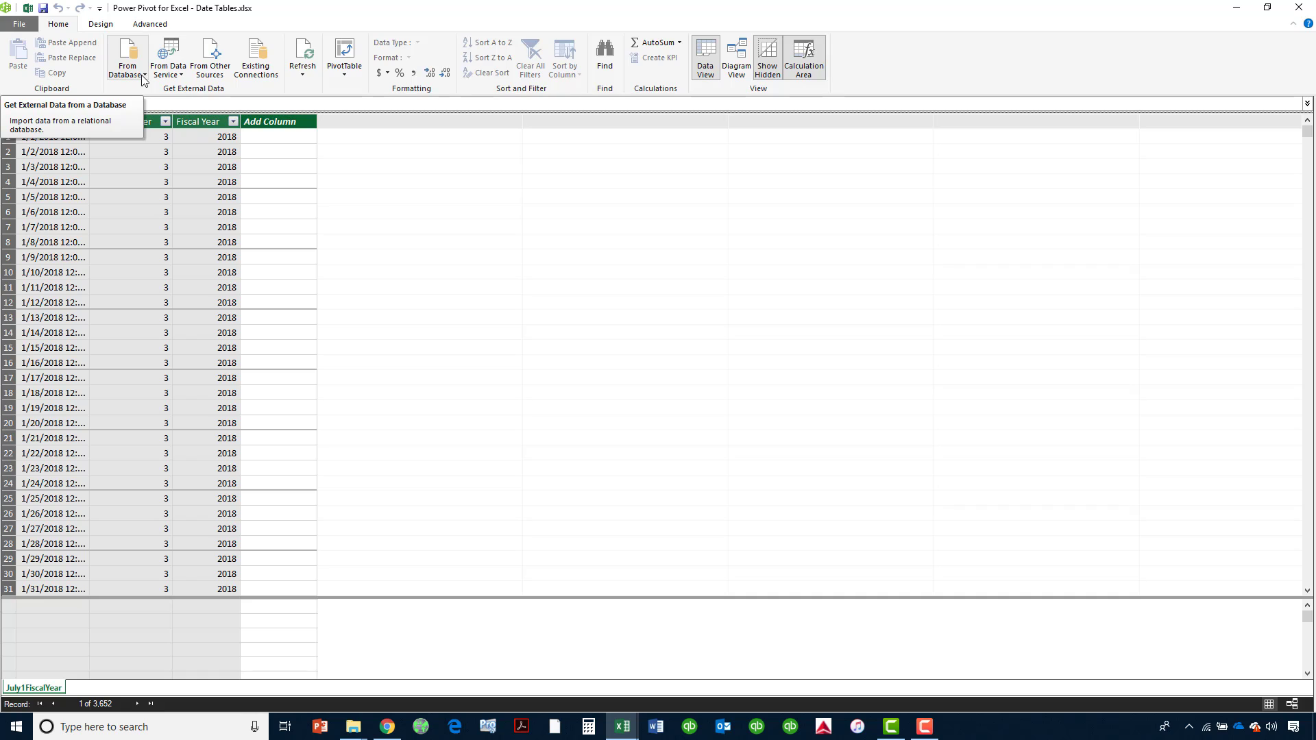
left_click(100, 25)
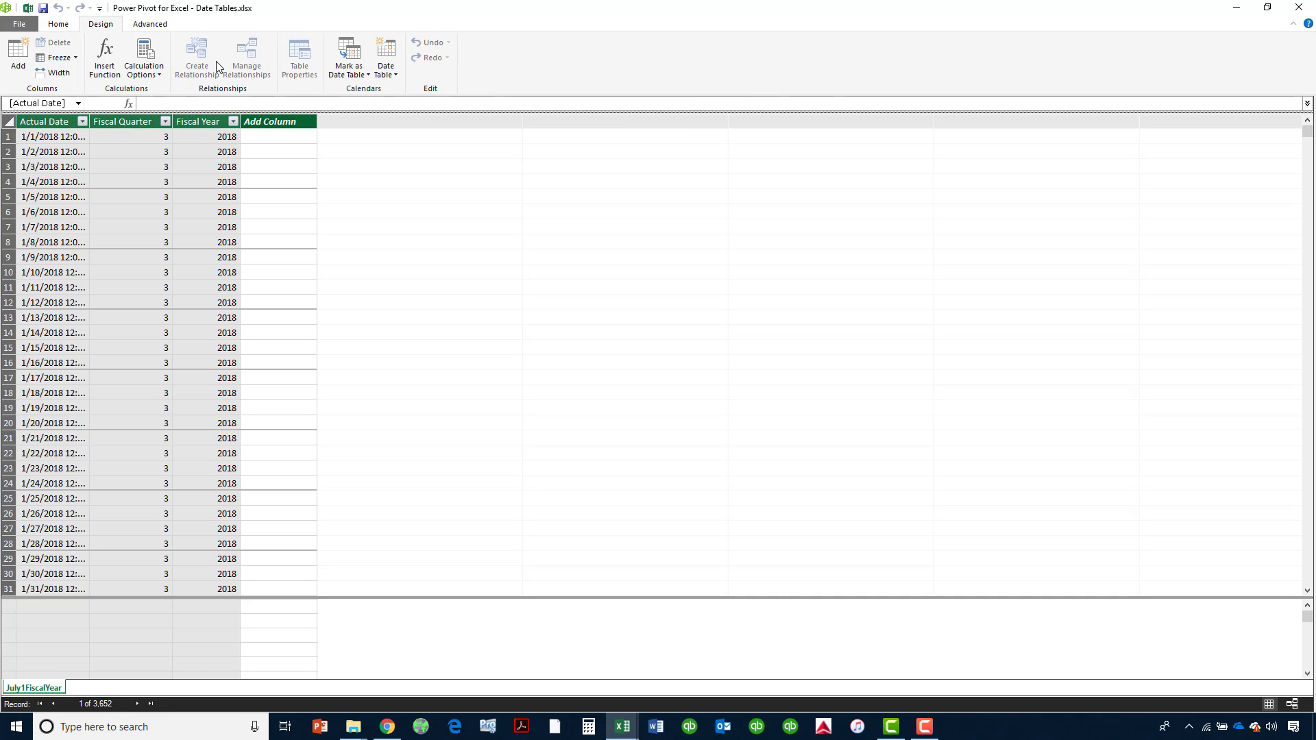
left_click(349, 74)
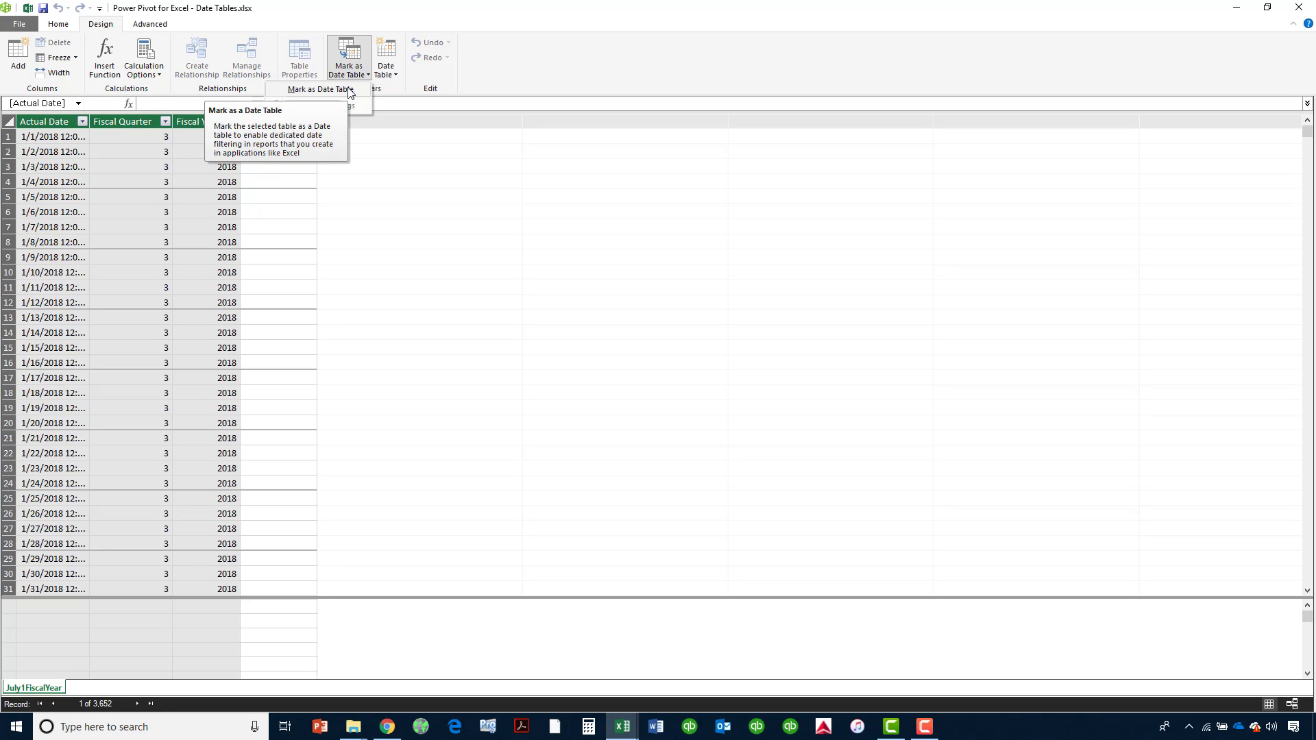
left_click(348, 90)
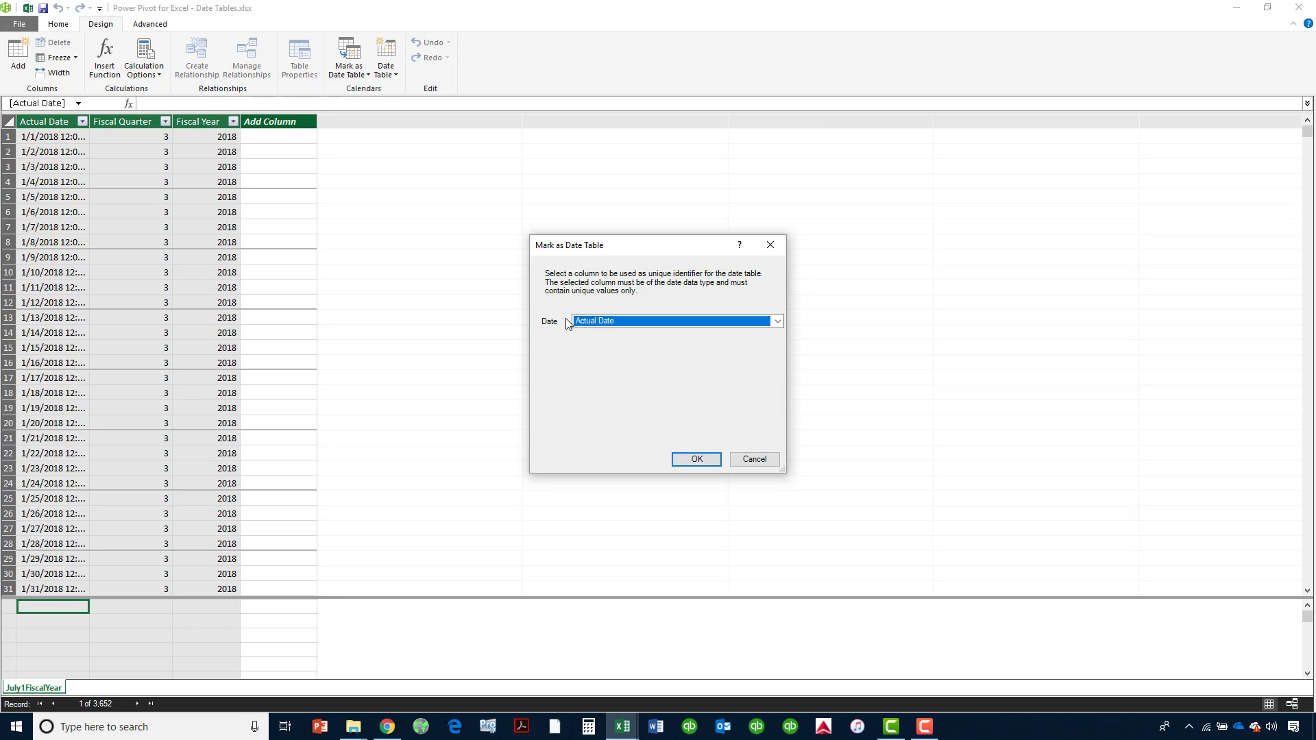
left_click(696, 459)
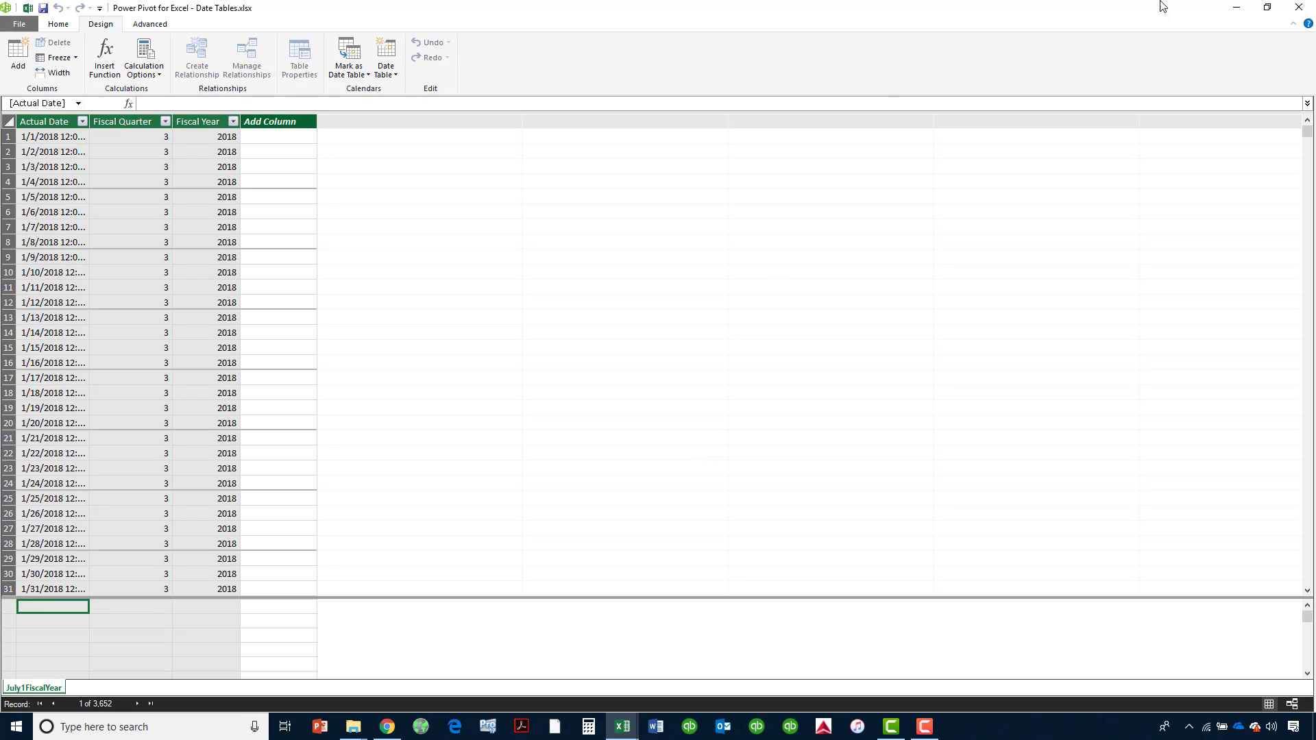
left_click(1299, 8)
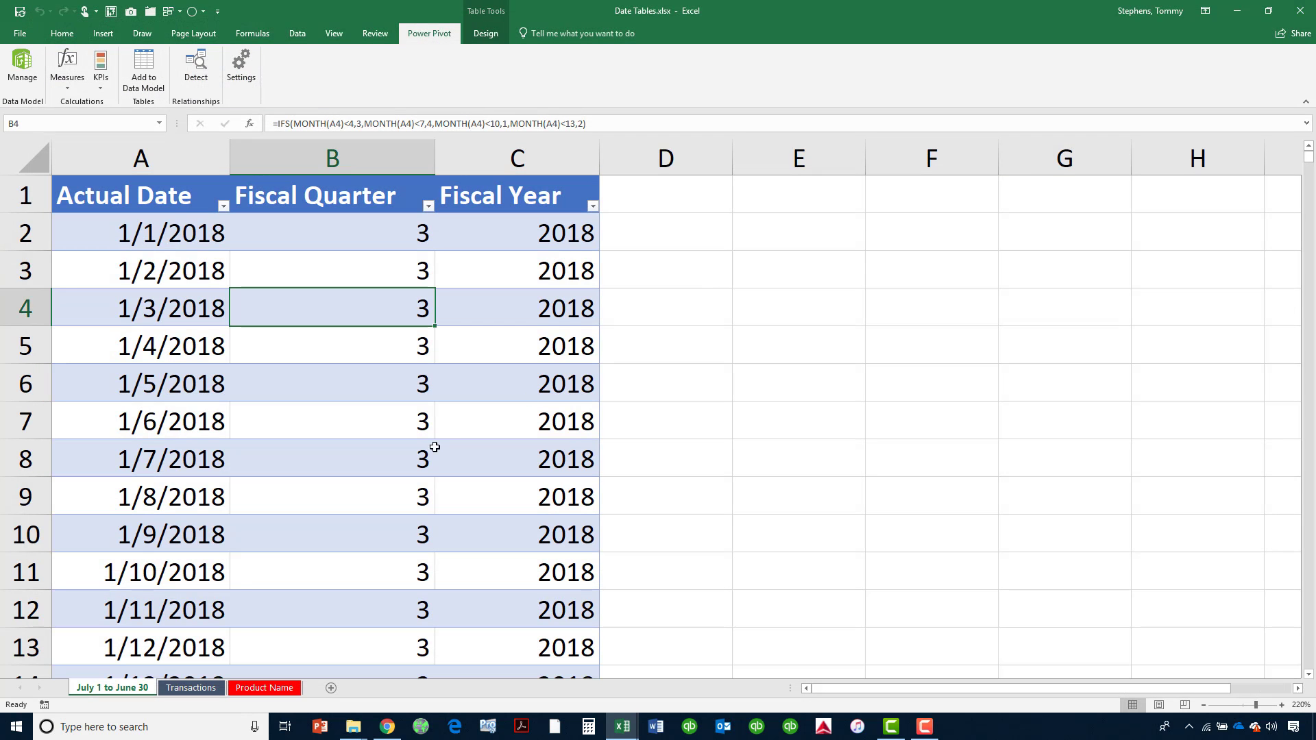
Add the table on the Transactions sheet to the Data Model and return to the workbook.
left_click(192, 686)
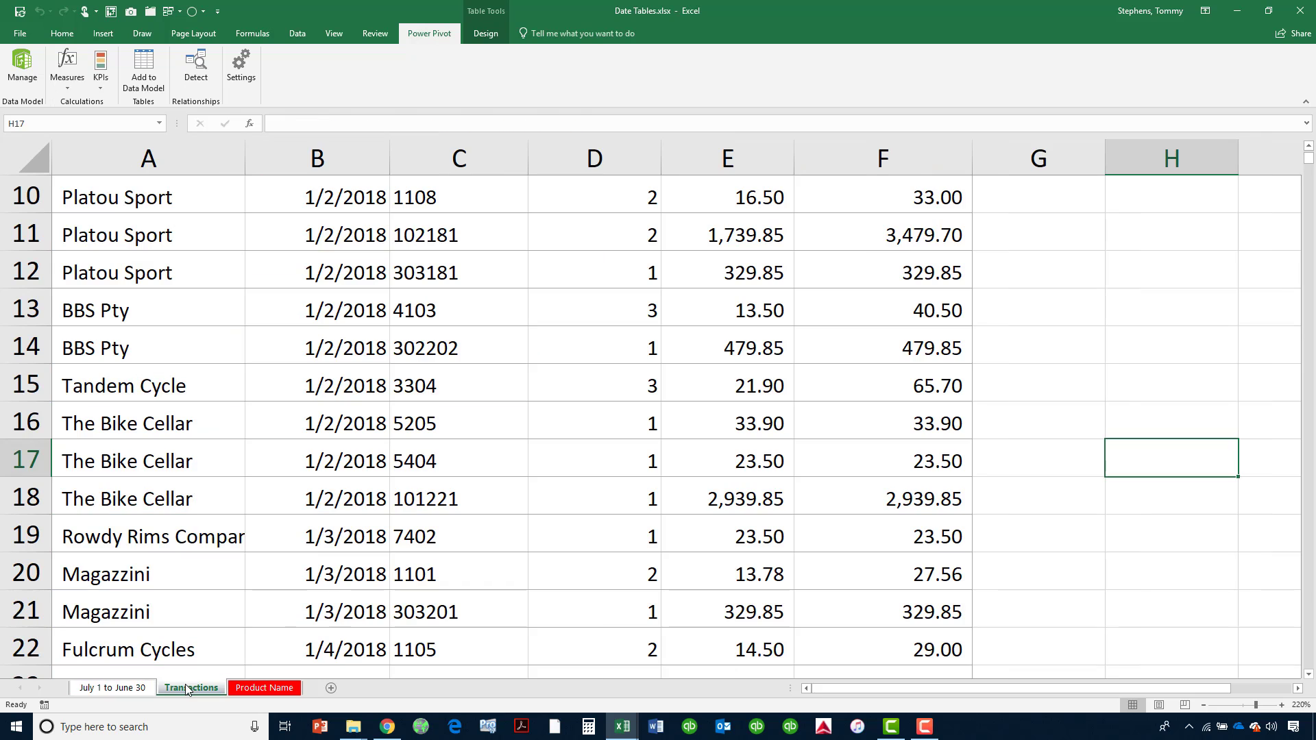
left_click(456, 533)
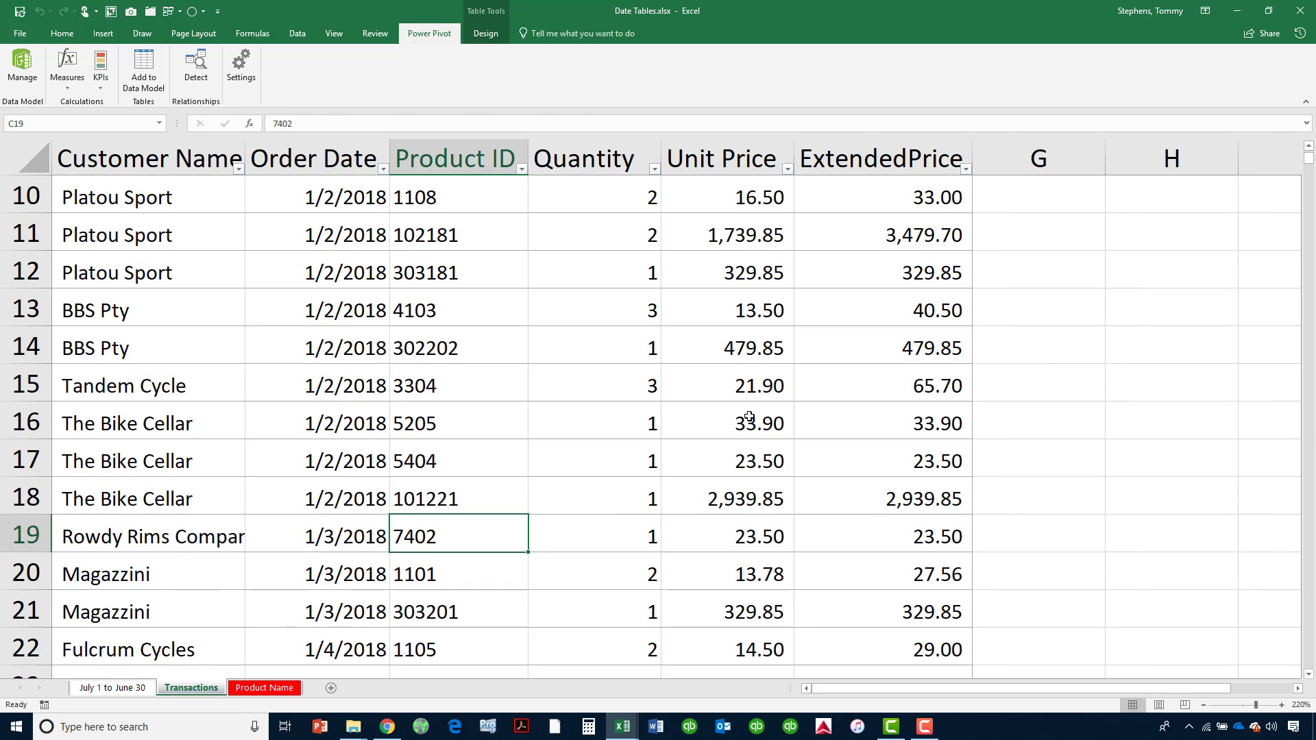
scroll(749, 391, "up", 3)
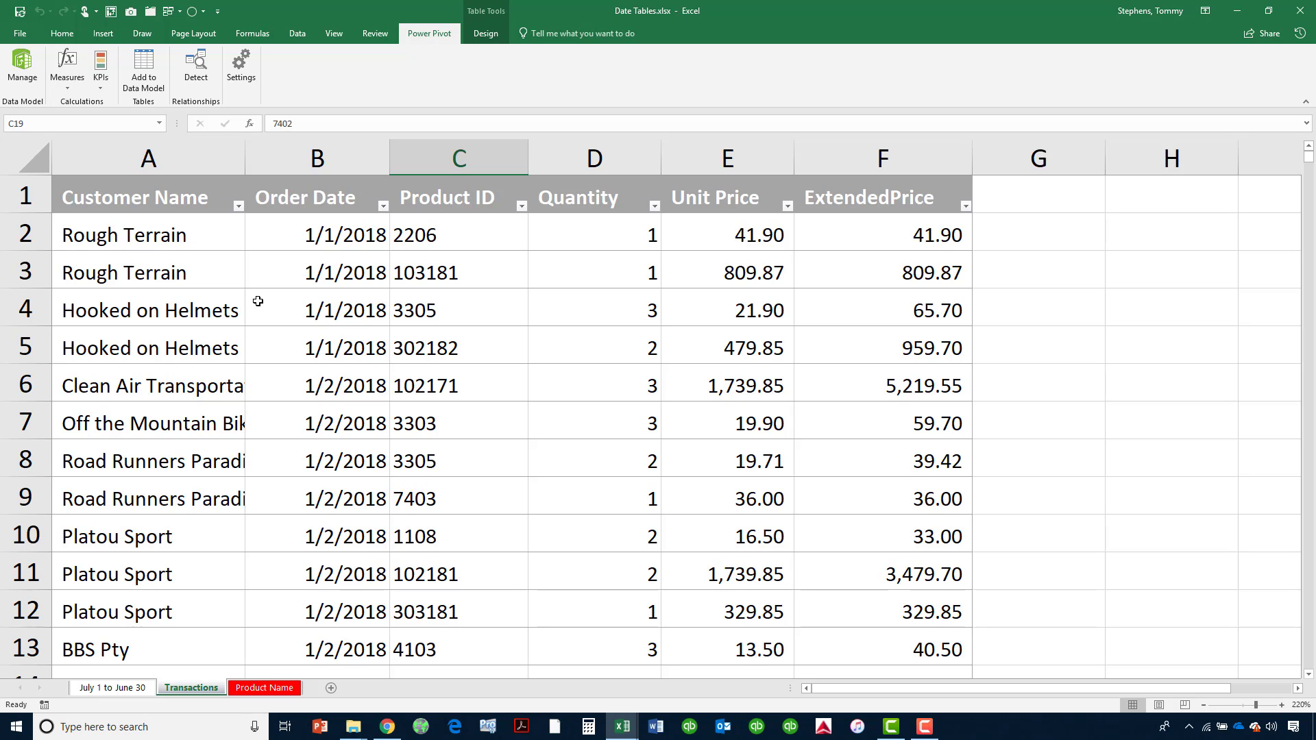
left_click(277, 399)
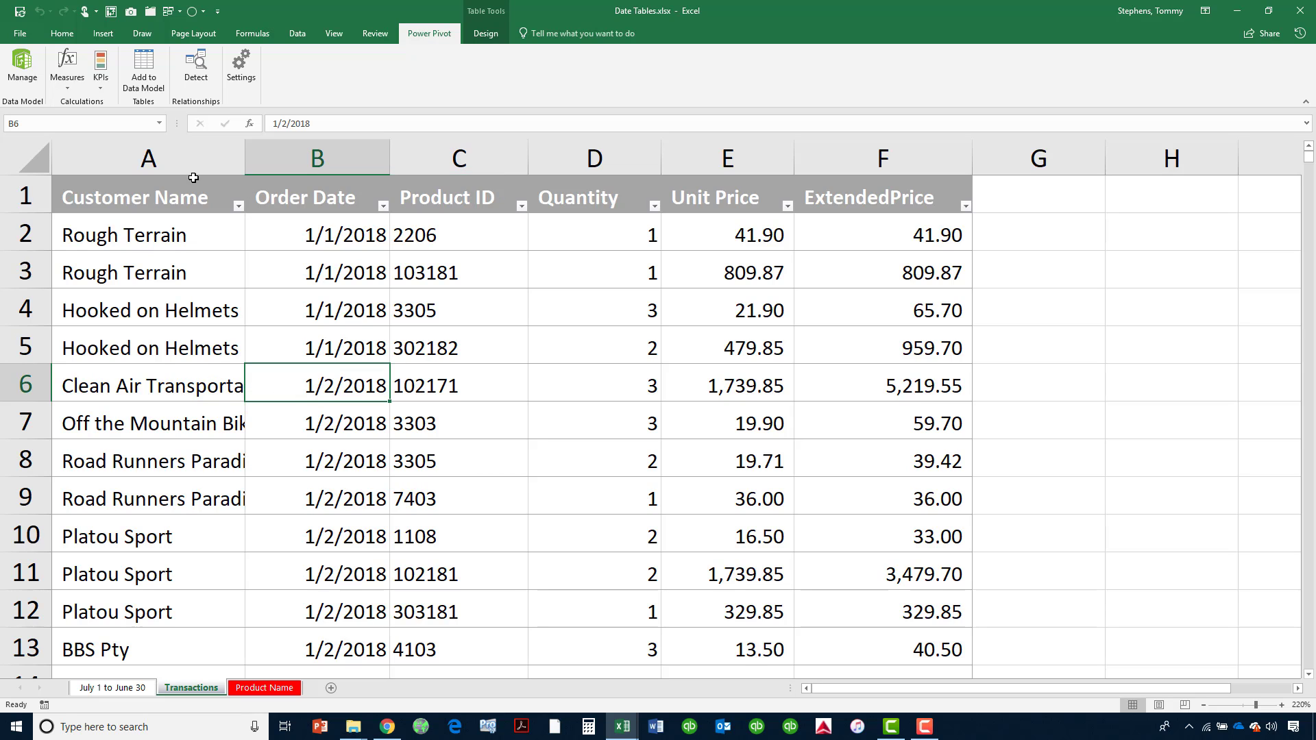
left_click(139, 82)
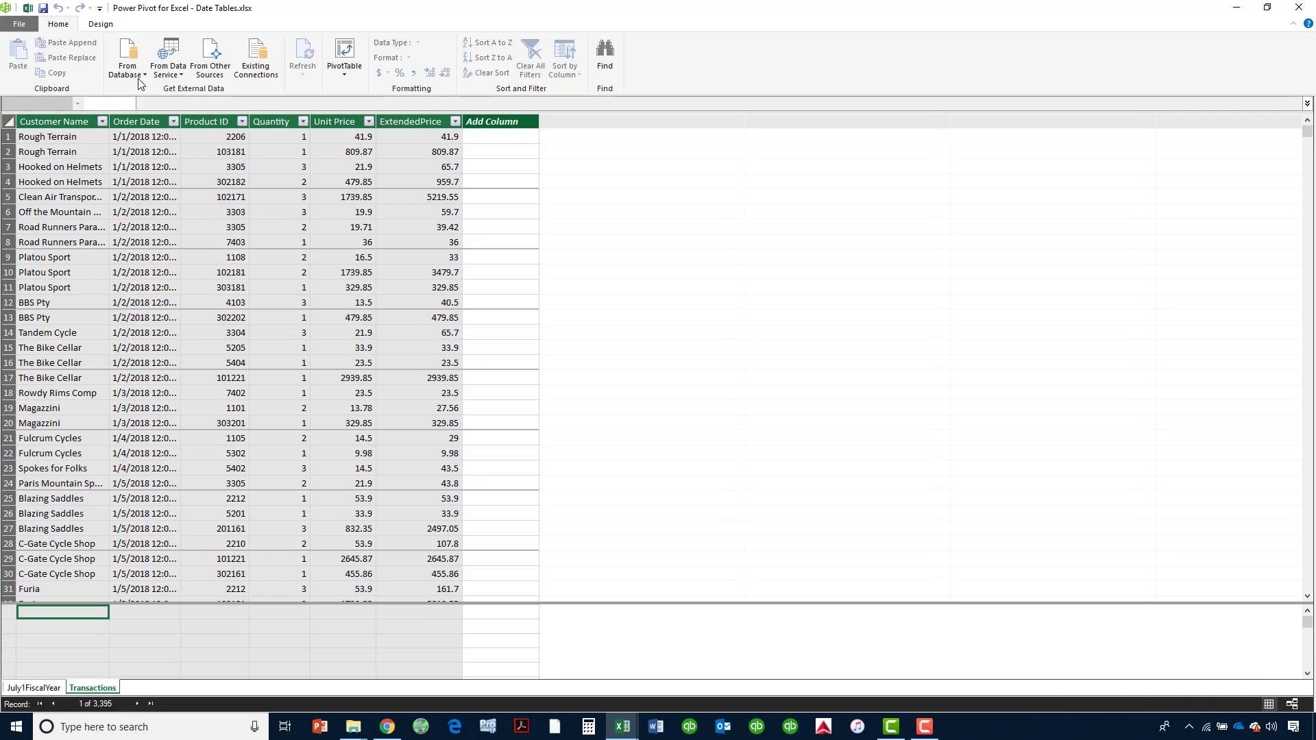
left_click(1298, 7)
Add the table on the Product Name sheet to the Data Model.
left_click(266, 688)
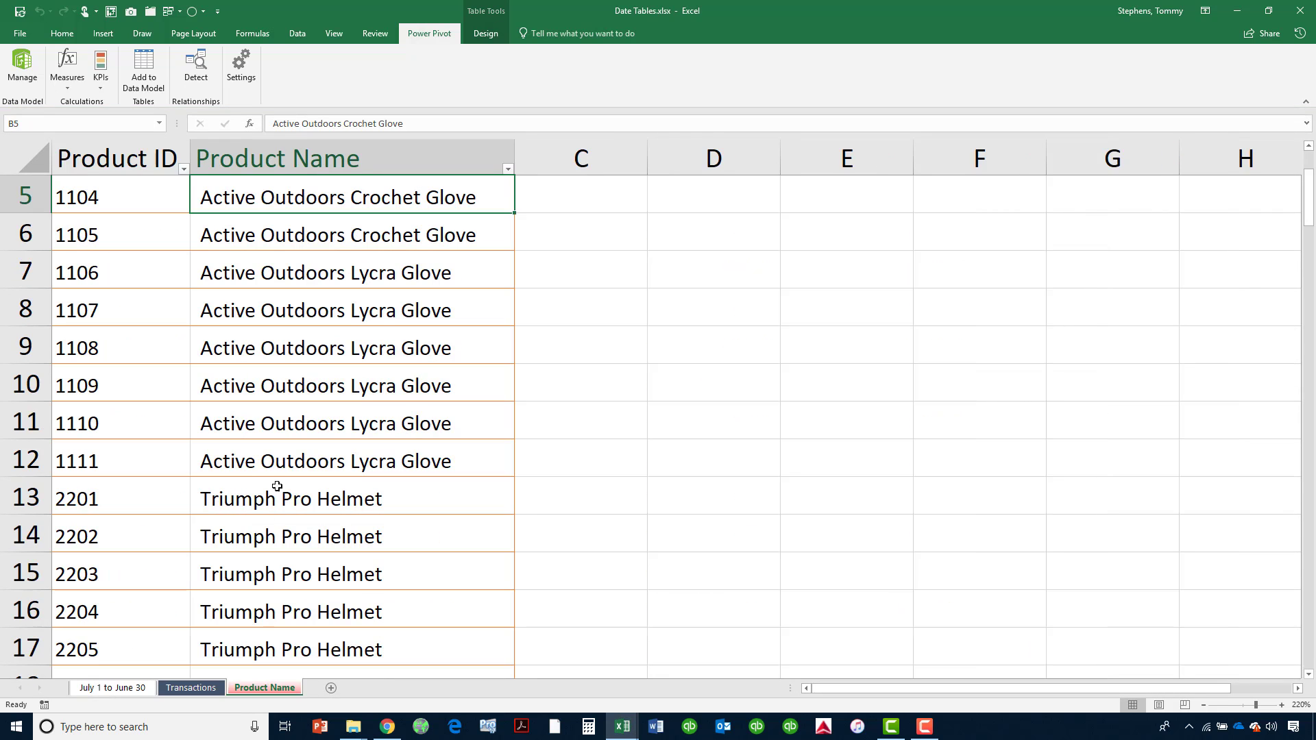
left_click(288, 423)
scroll(208, 324, "up", 2)
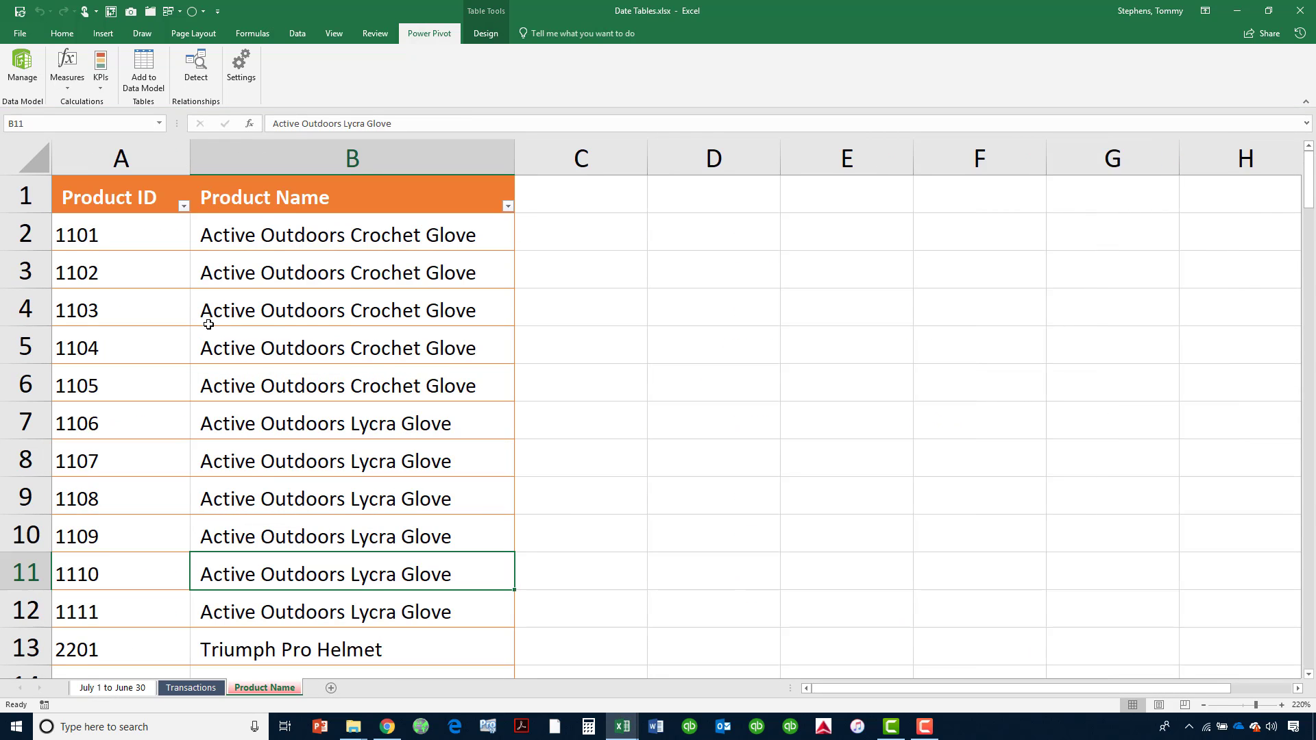
left_click(154, 78)
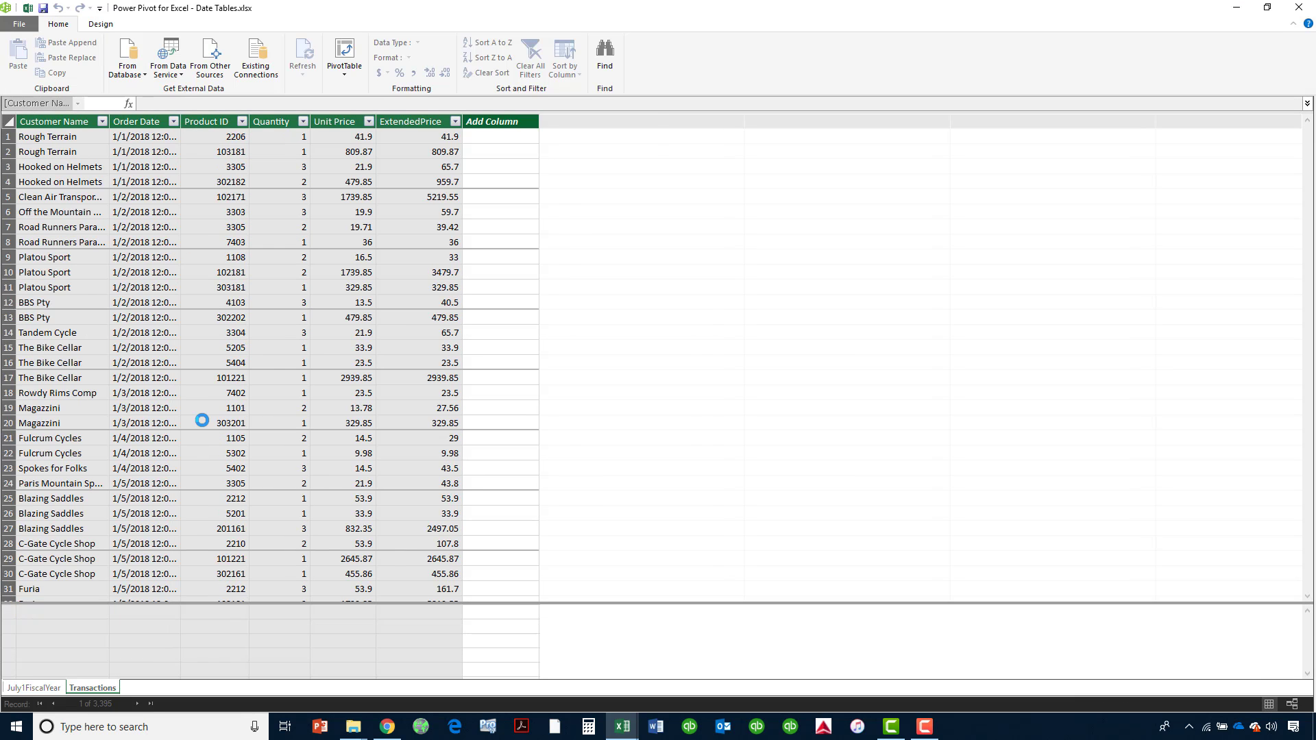
Review the July1FiscalYear, Transactions and ProductName tables in the Data Model.
left_click(91, 688)
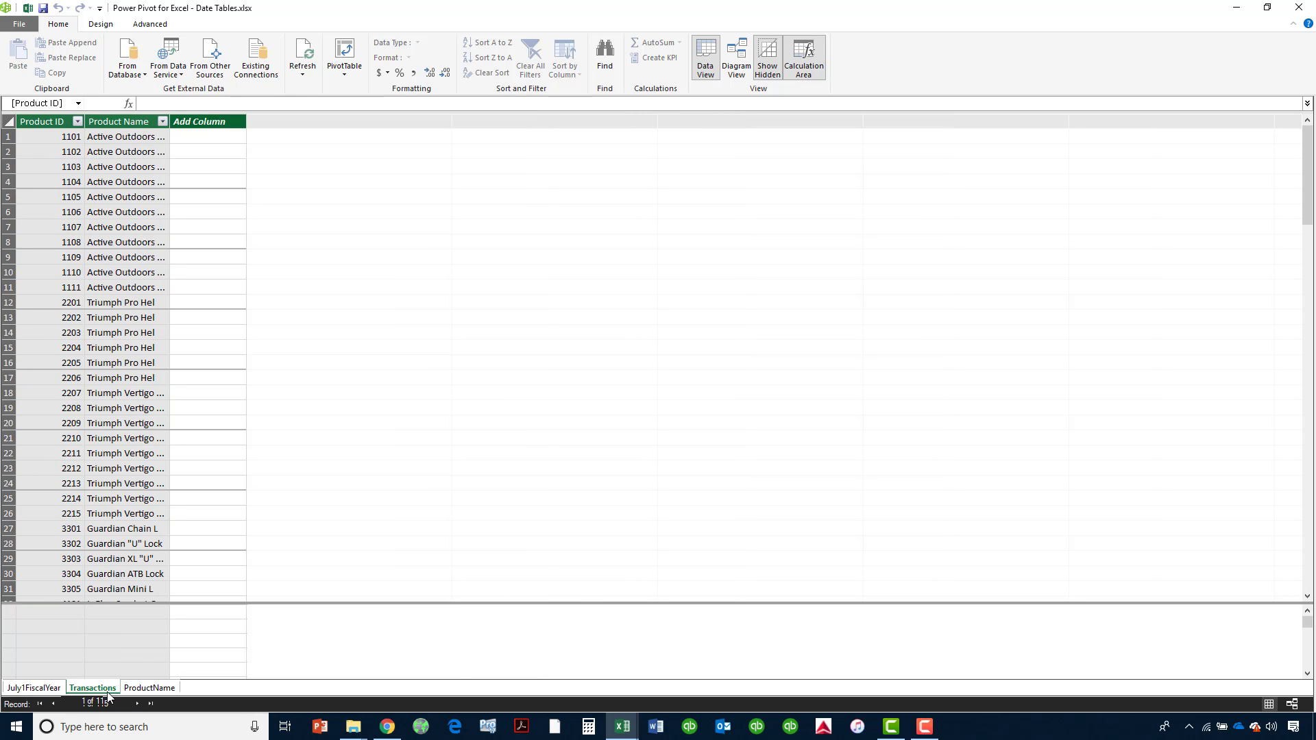
left_click(53, 688)
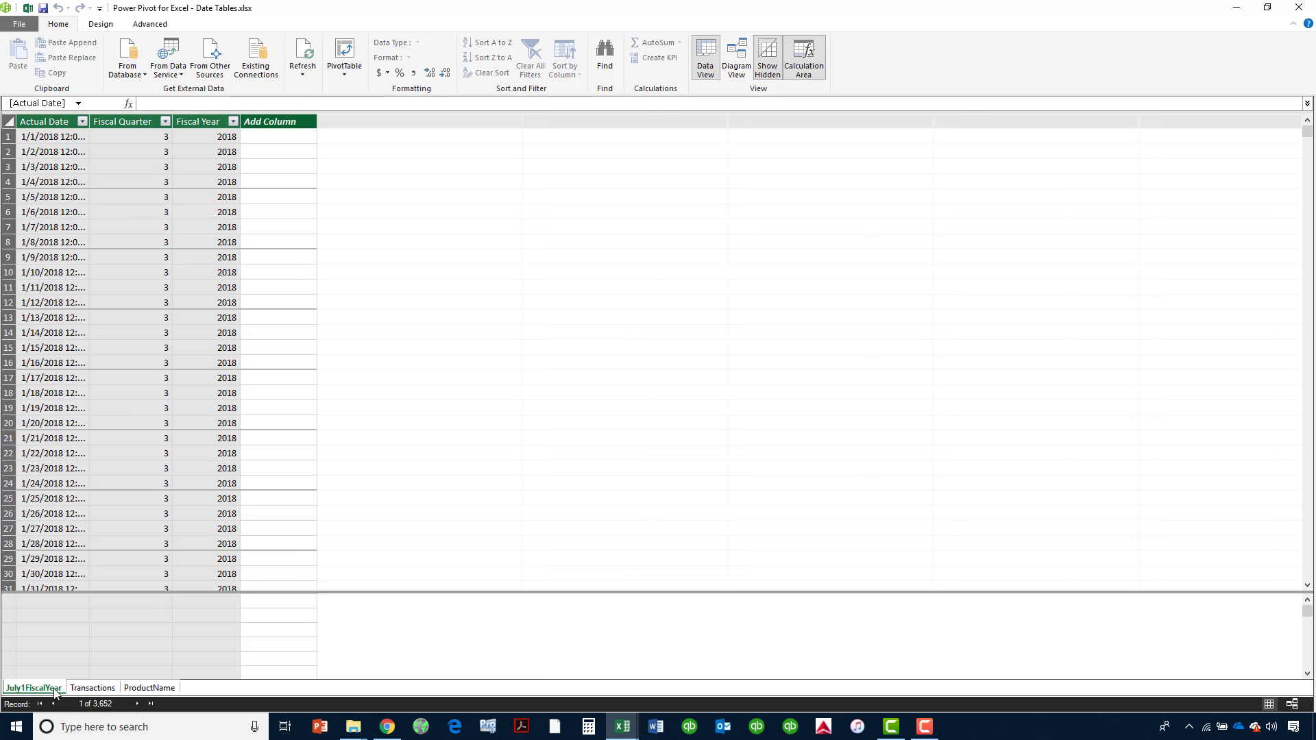
left_click(100, 689)
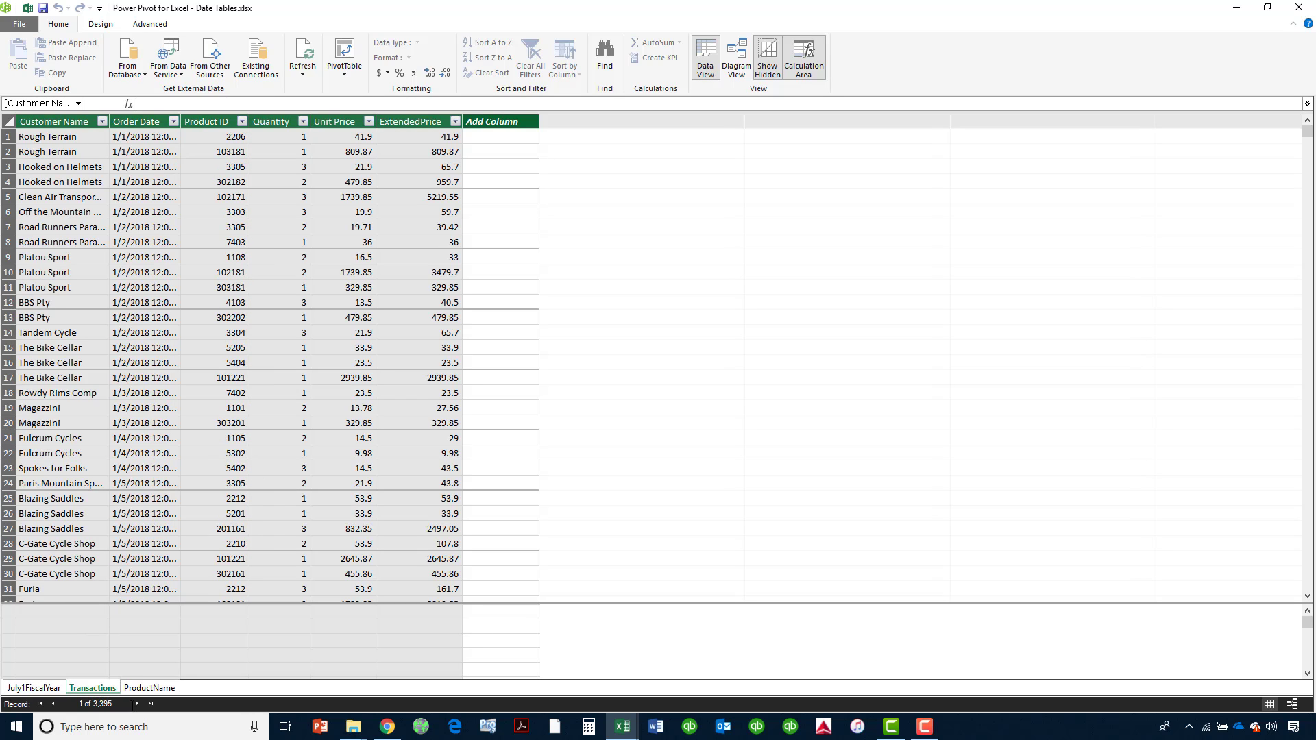
left_click(150, 688)
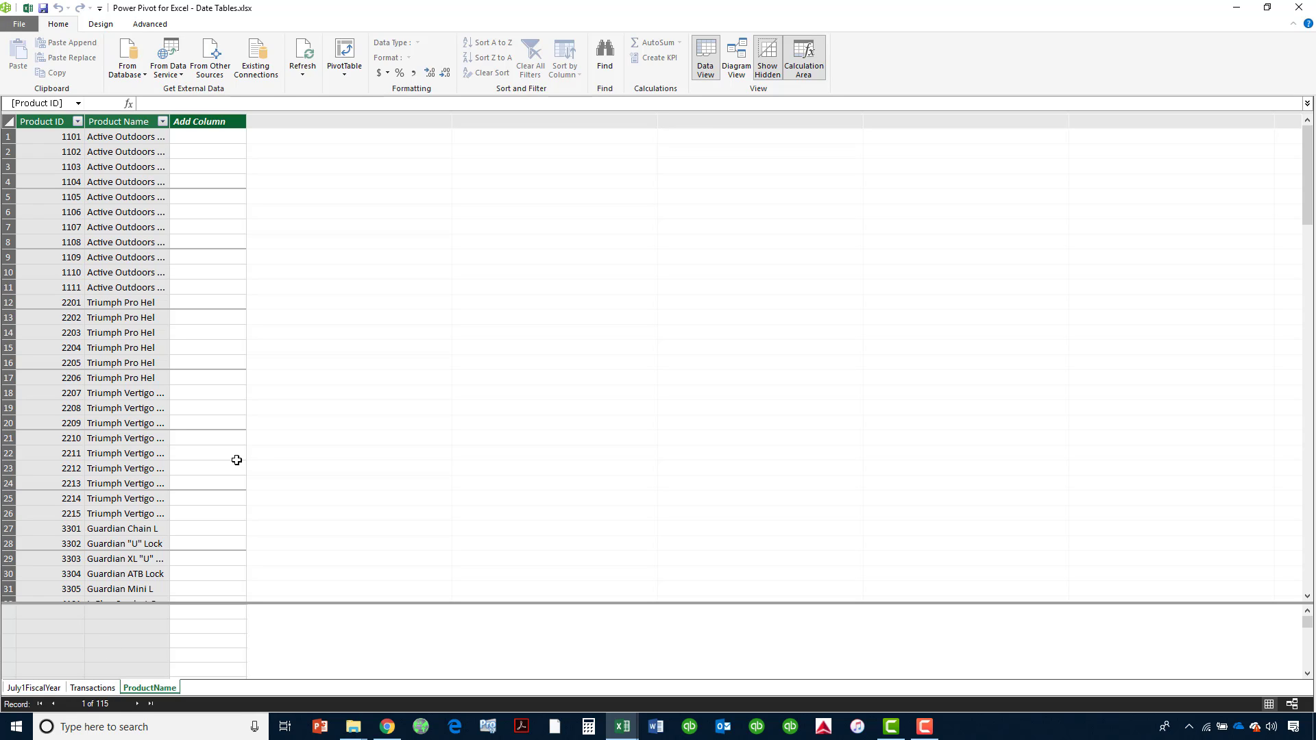
In the data model diagram, relate Actual Date to the Transactions Order Date, and the Transactions Product ID to the ProductName Product ID.
left_click(737, 67)
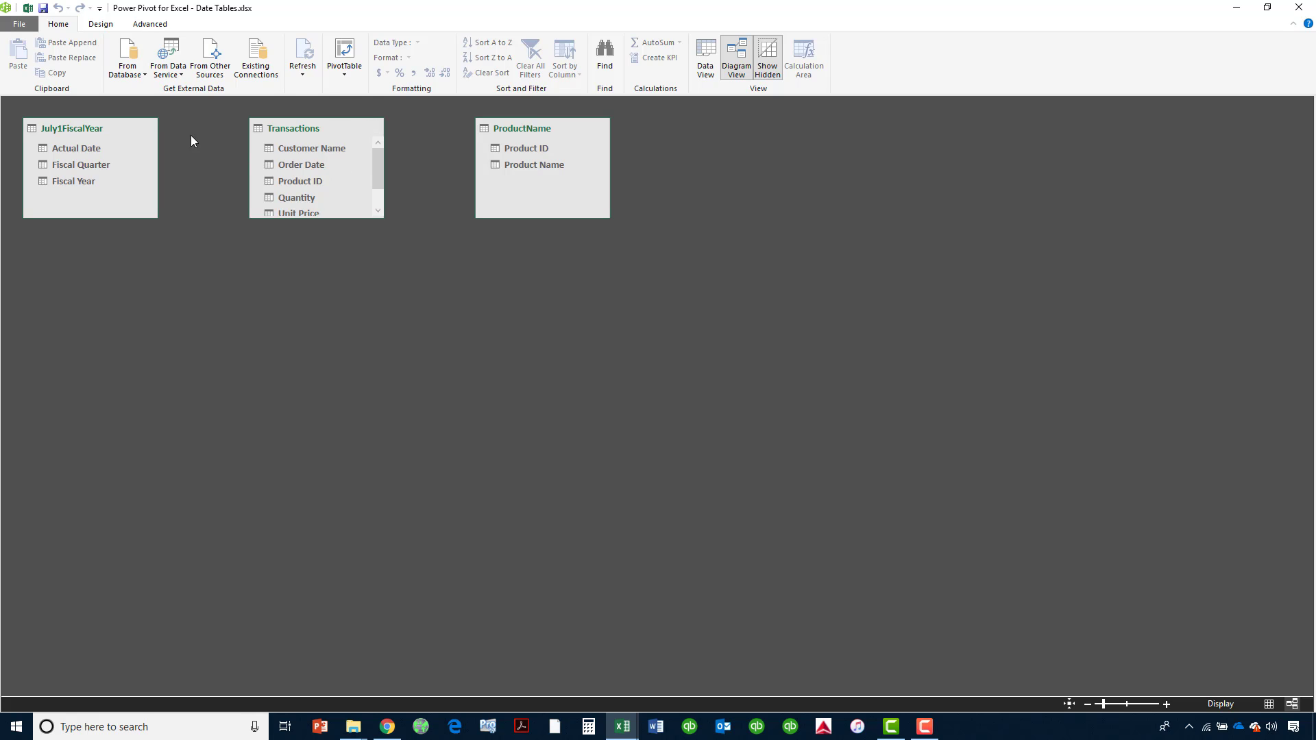
left_click(67, 149)
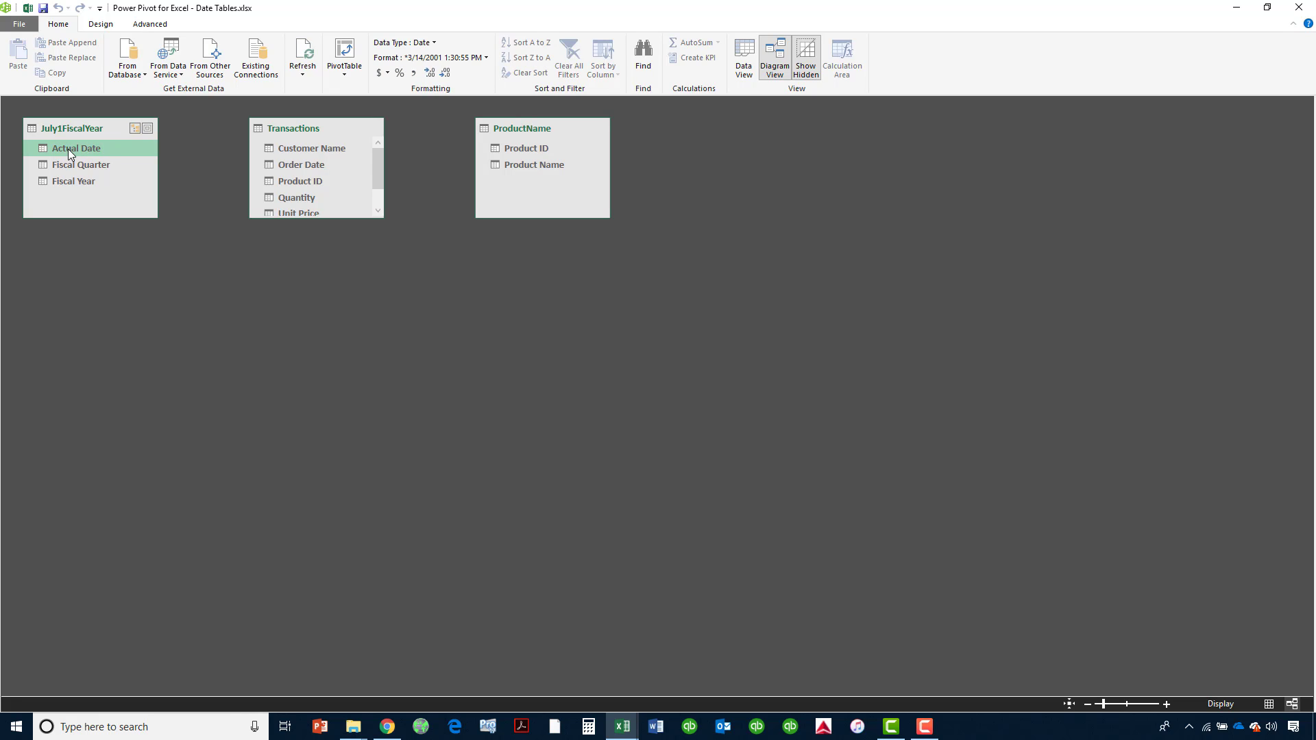
left_click_drag(68, 150, 274, 170)
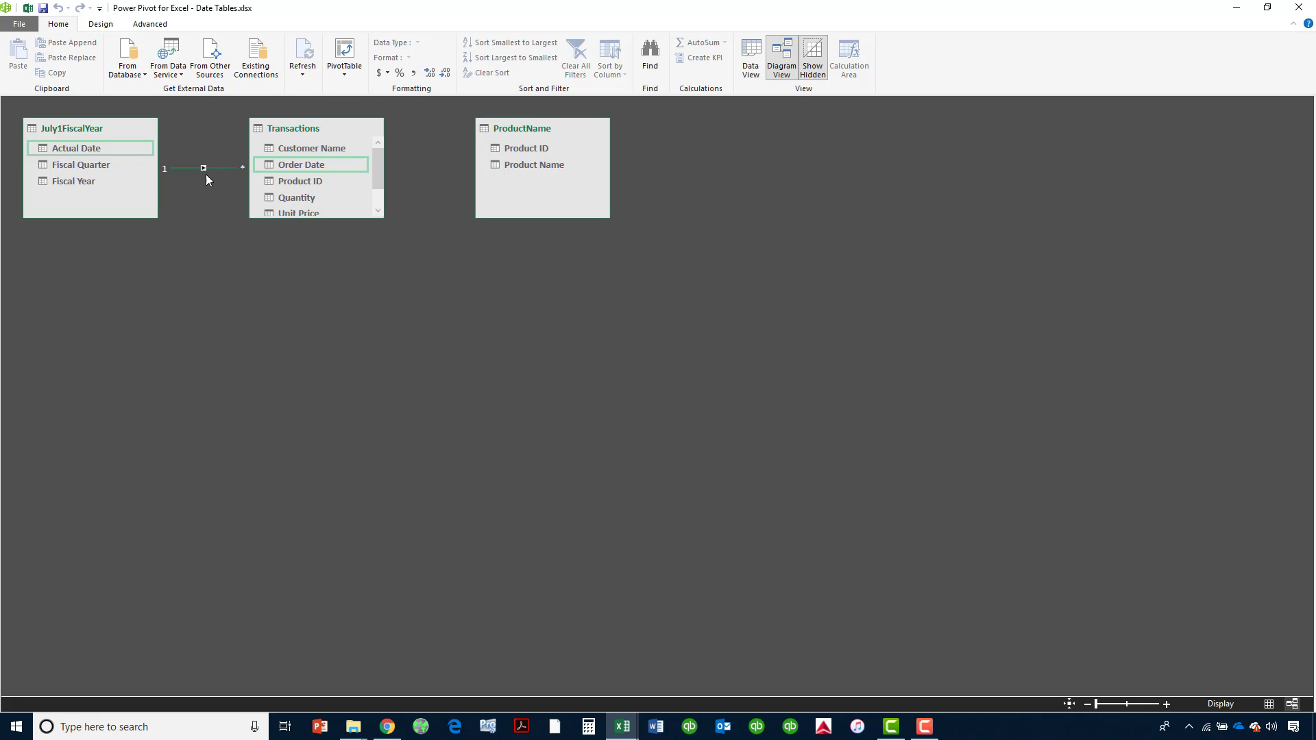
left_click(318, 182)
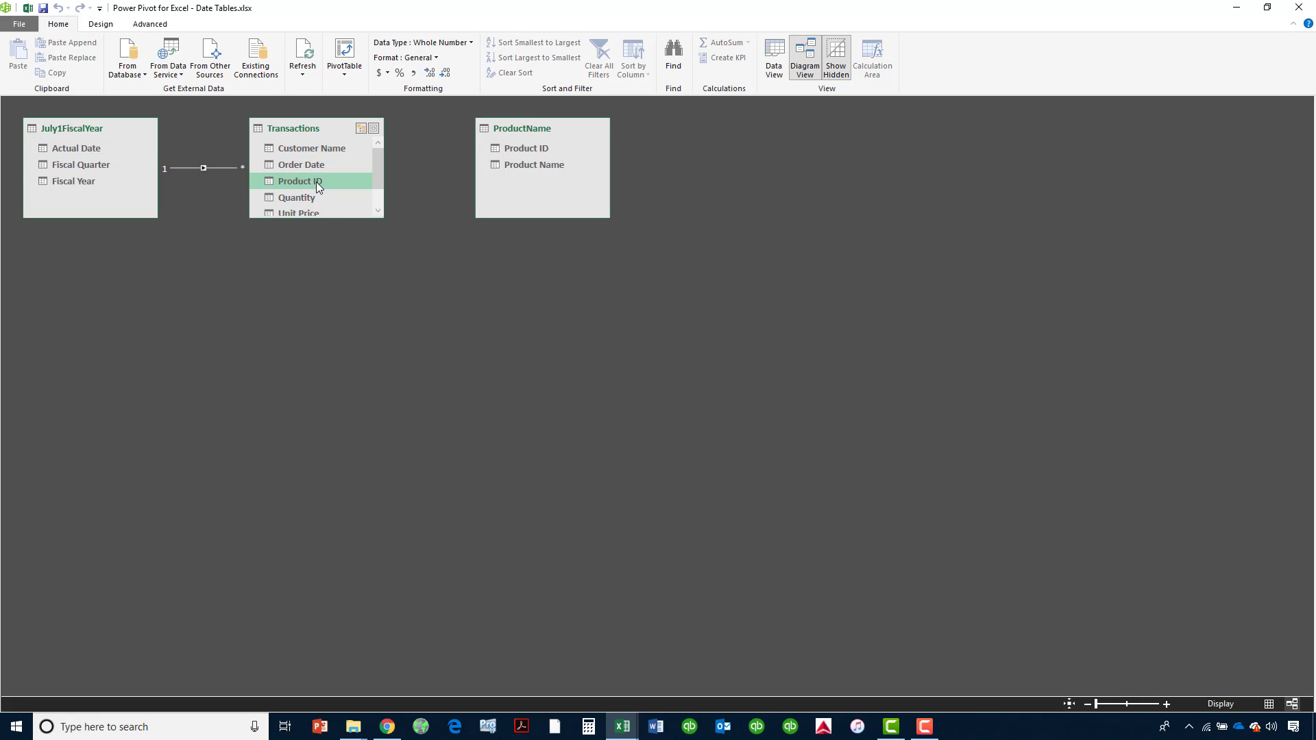
left_click_drag(317, 184, 498, 152)
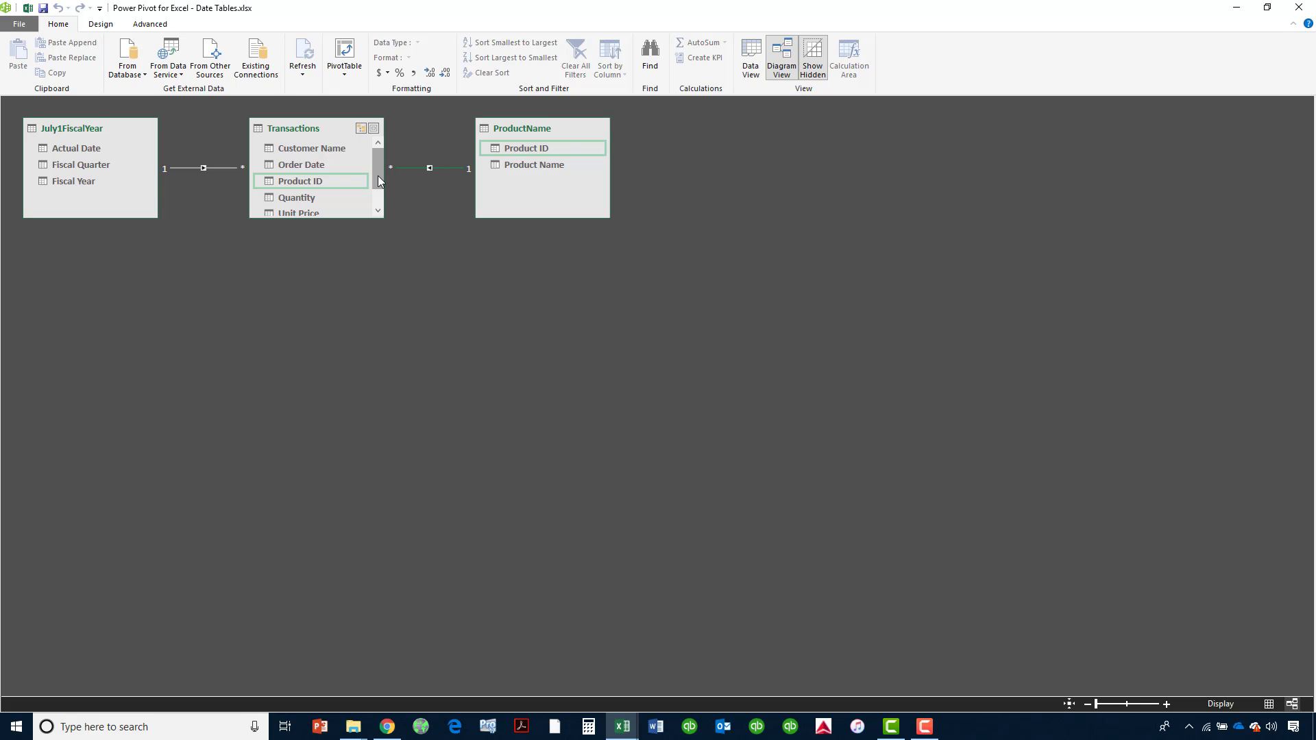
Create a PivotTable from the Data Model on a new worksheet, with Product Name as the row field.
left_click(342, 55)
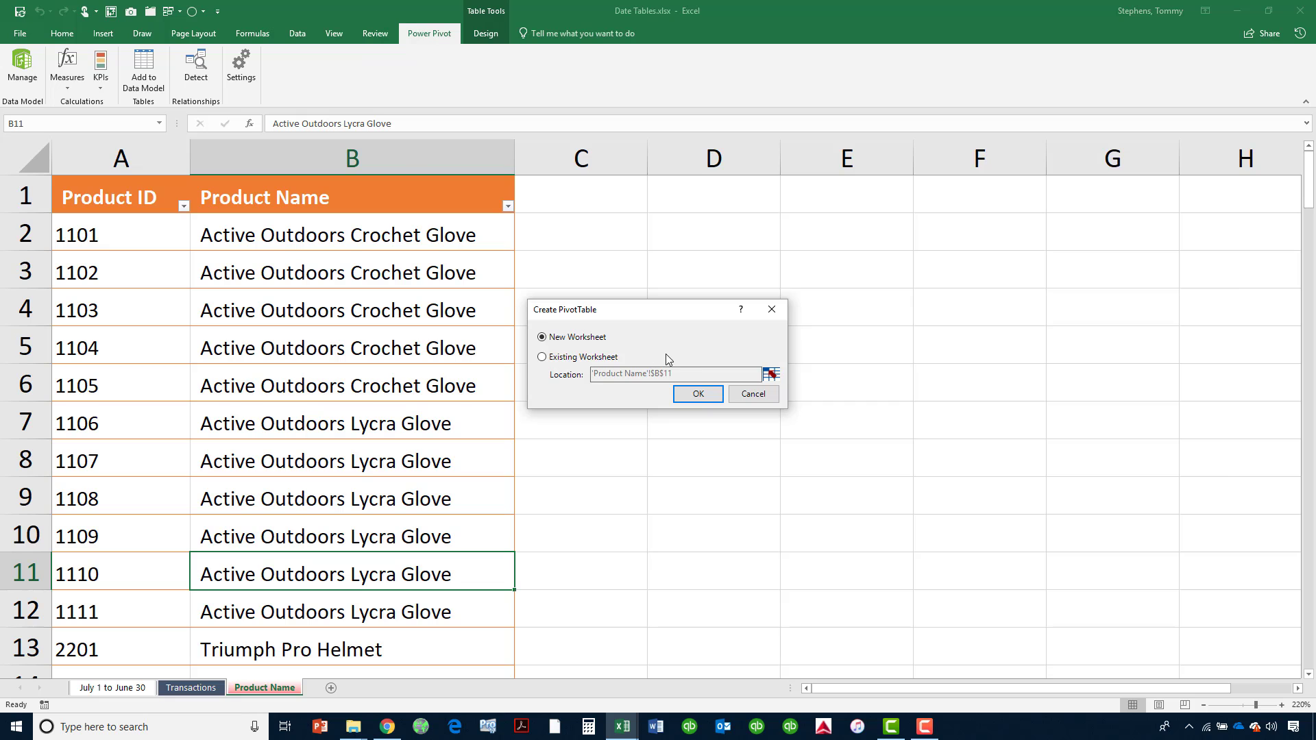
left_click(697, 395)
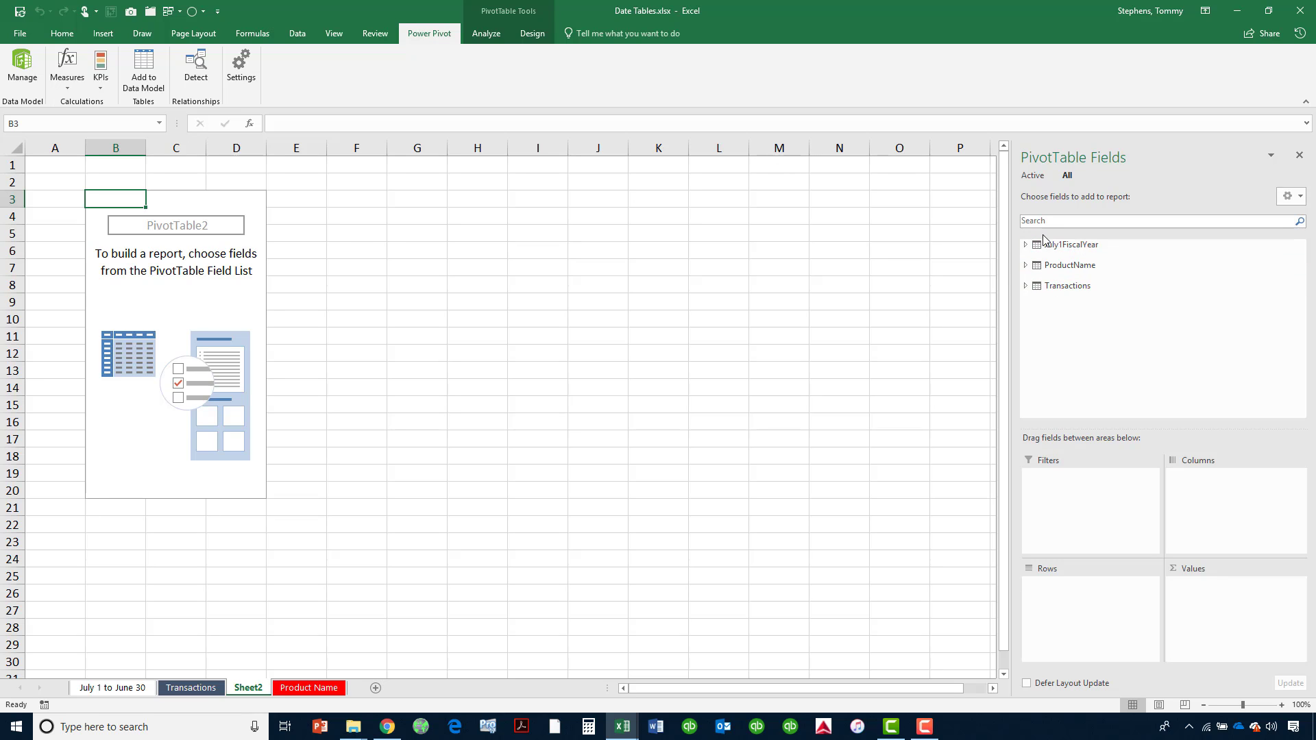
left_click(1025, 266)
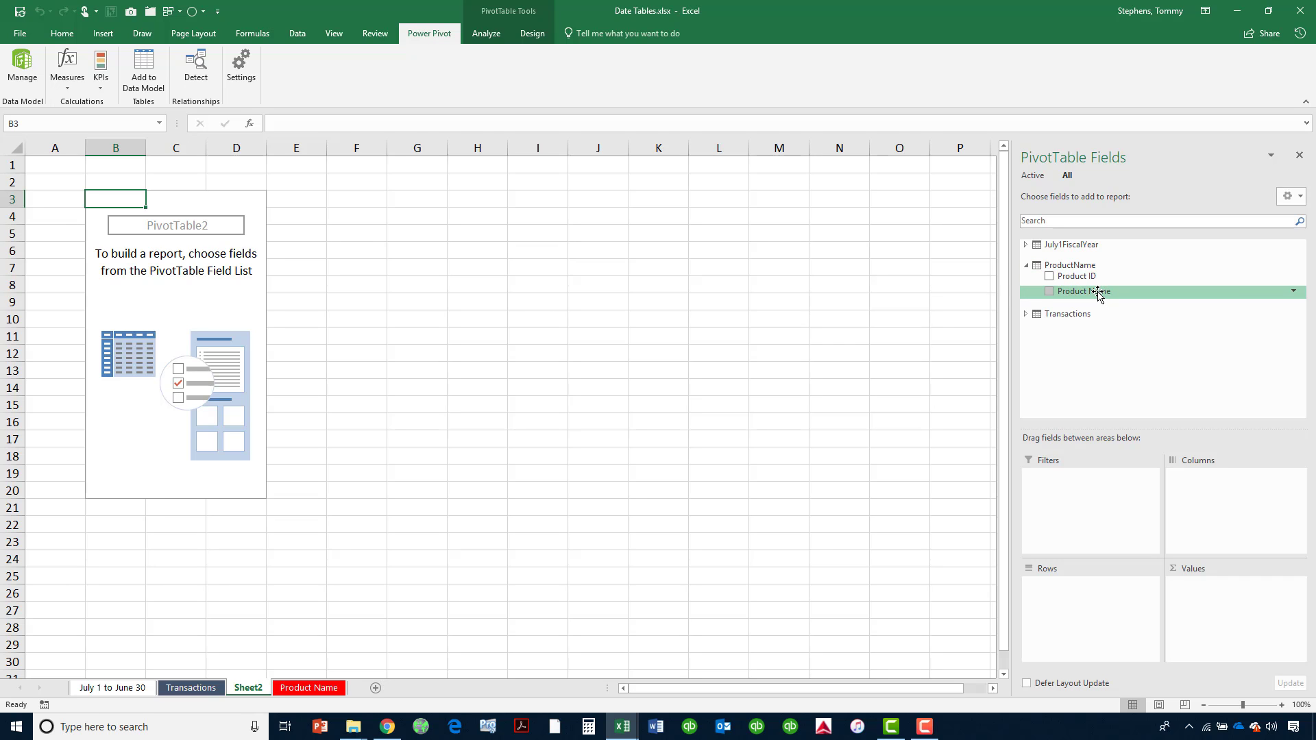
left_click_drag(1097, 291, 1066, 587)
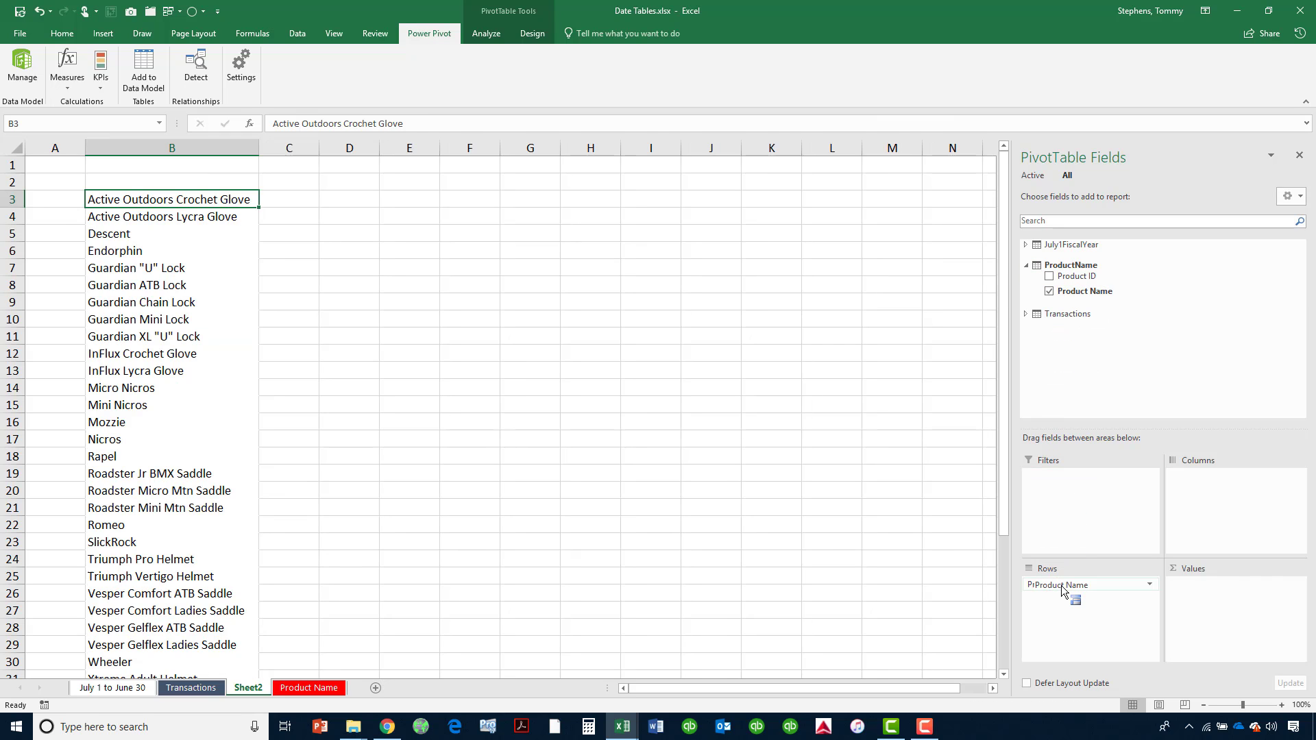
Sum the Transactions ExtendedPrice as the PivotTable values, and add July1FiscalYear's Fiscal Year and Fiscal Quarter as column fields, in that order.
left_click(1025, 315)
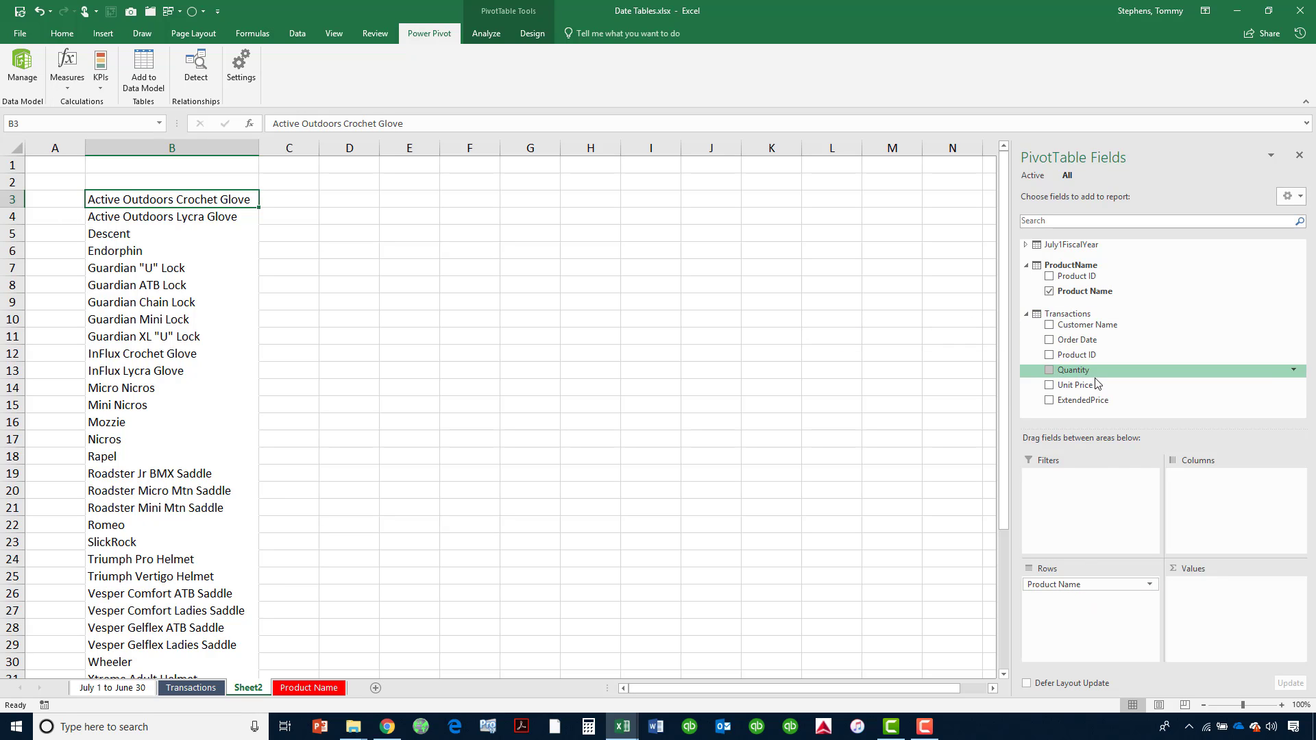
left_click_drag(1094, 400, 1206, 589)
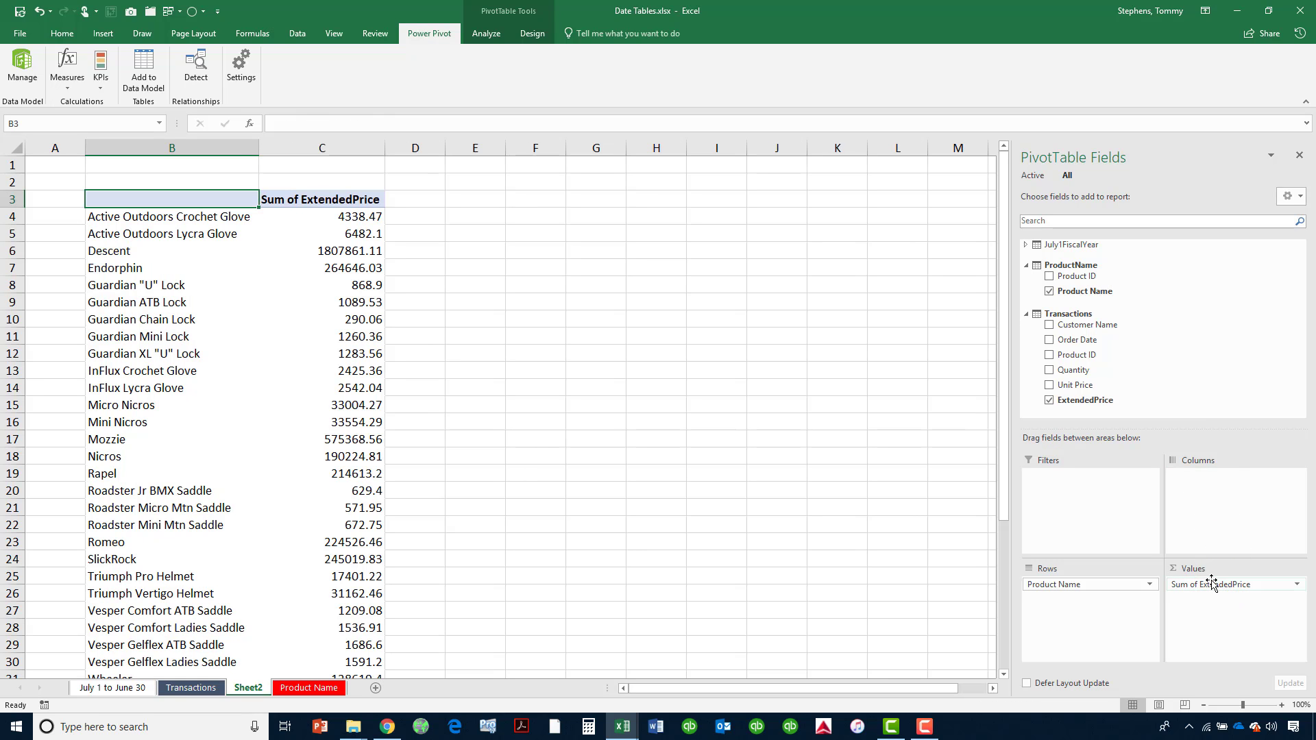
left_click(1027, 244)
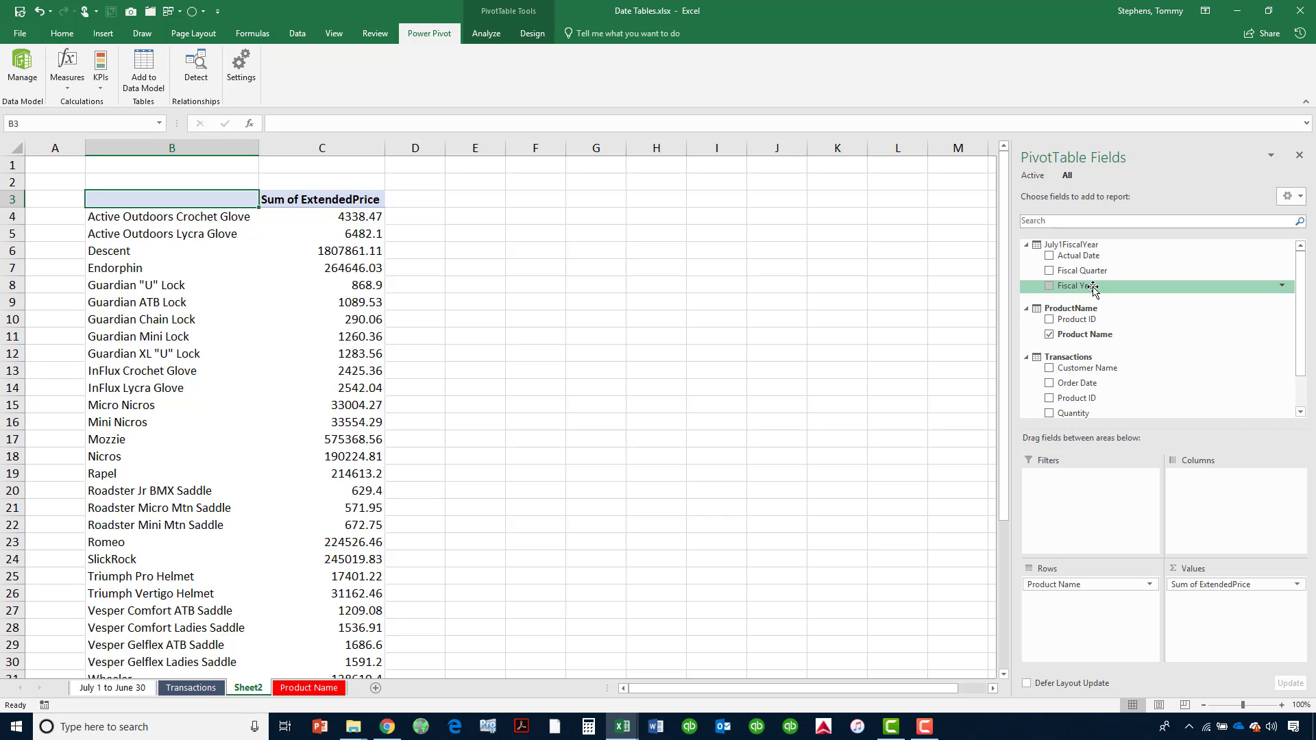
left_click_drag(1096, 285, 1214, 474)
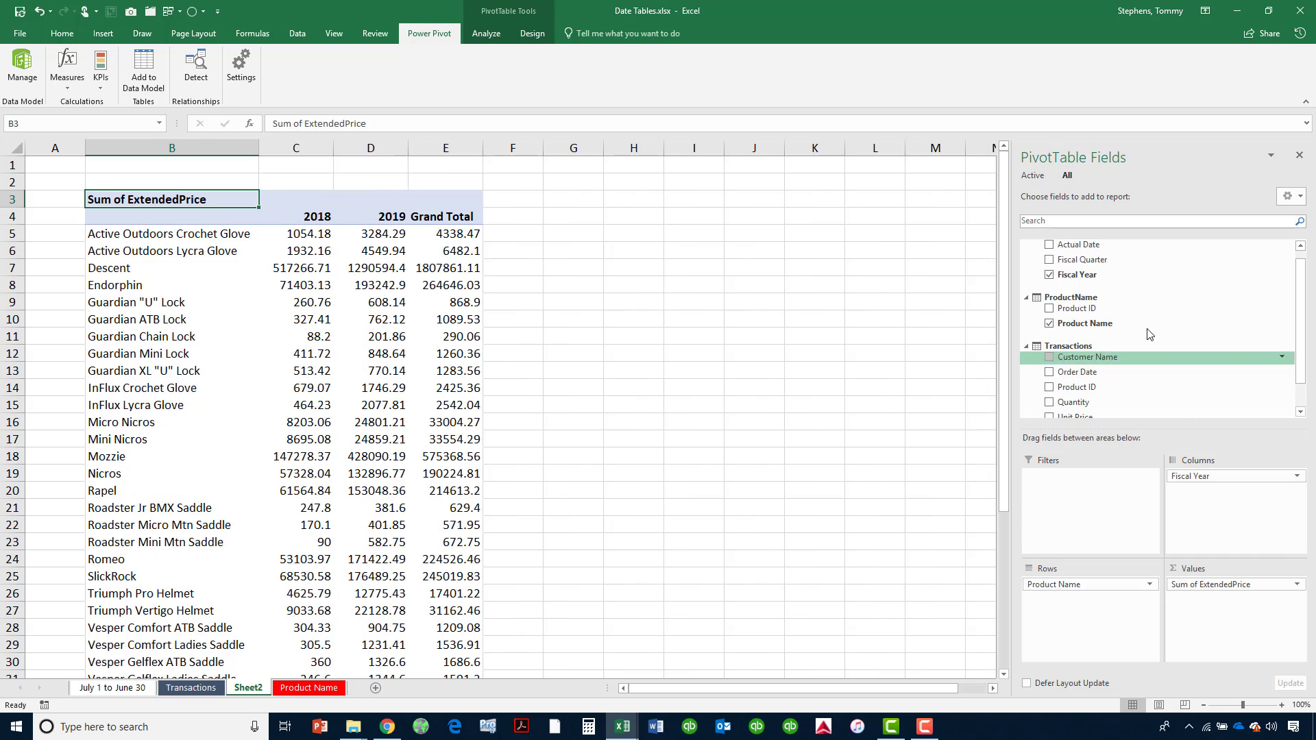
left_click_drag(1106, 263, 1198, 498)
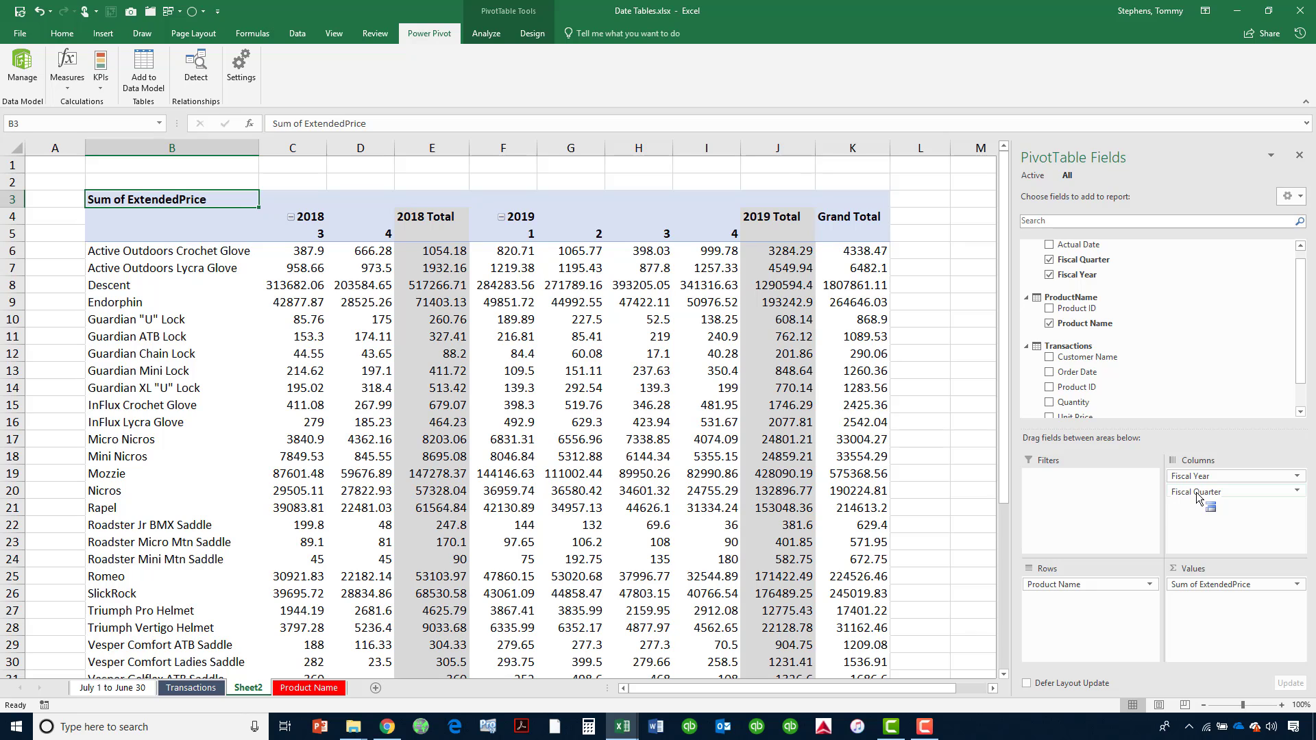
left_click_drag(1196, 498, 1196, 493)
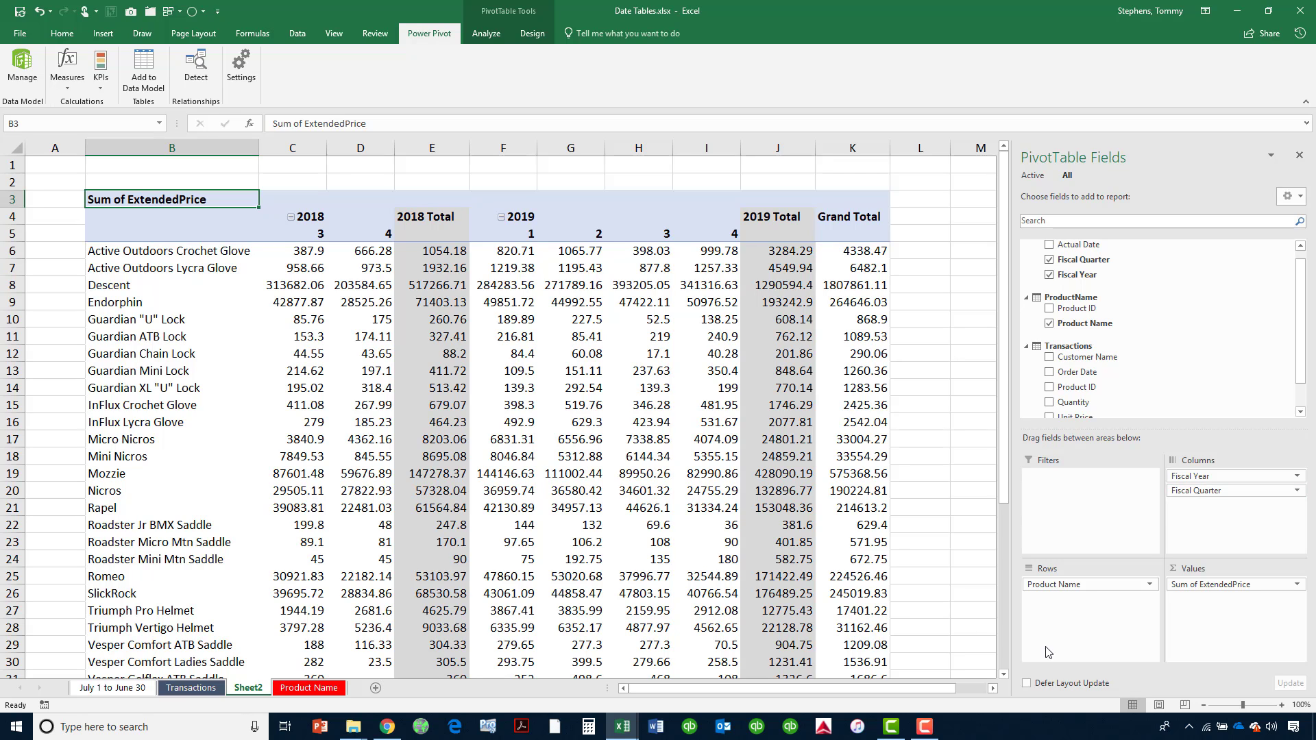
left_click(926, 730)
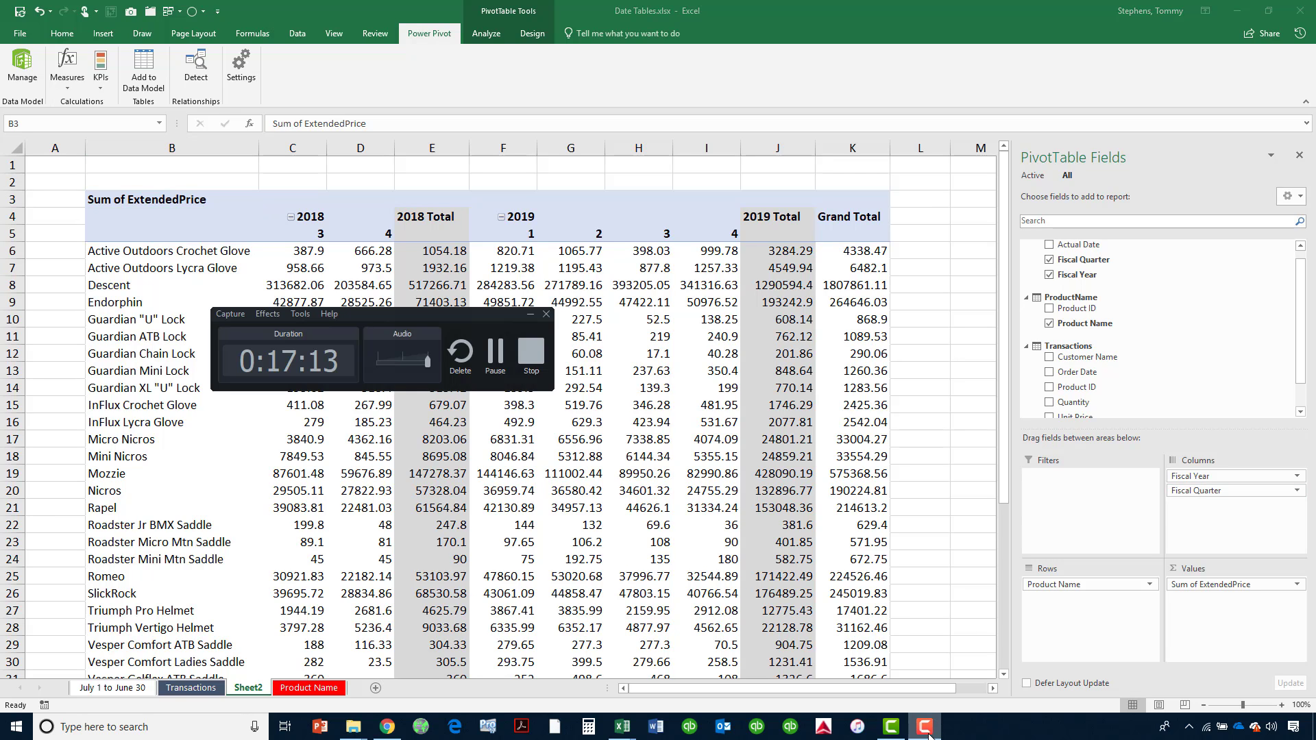